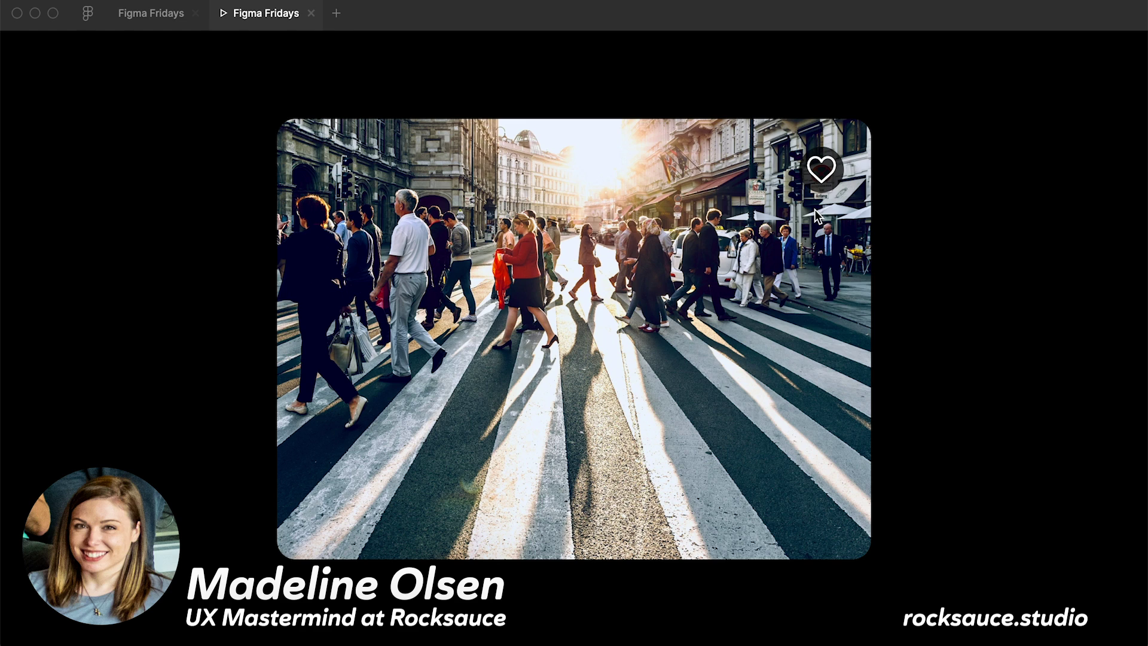
Test the heart: show the outlined overlay, swap to filled, then close it.
{"action": "left_click", "coordinate": [821, 170]}
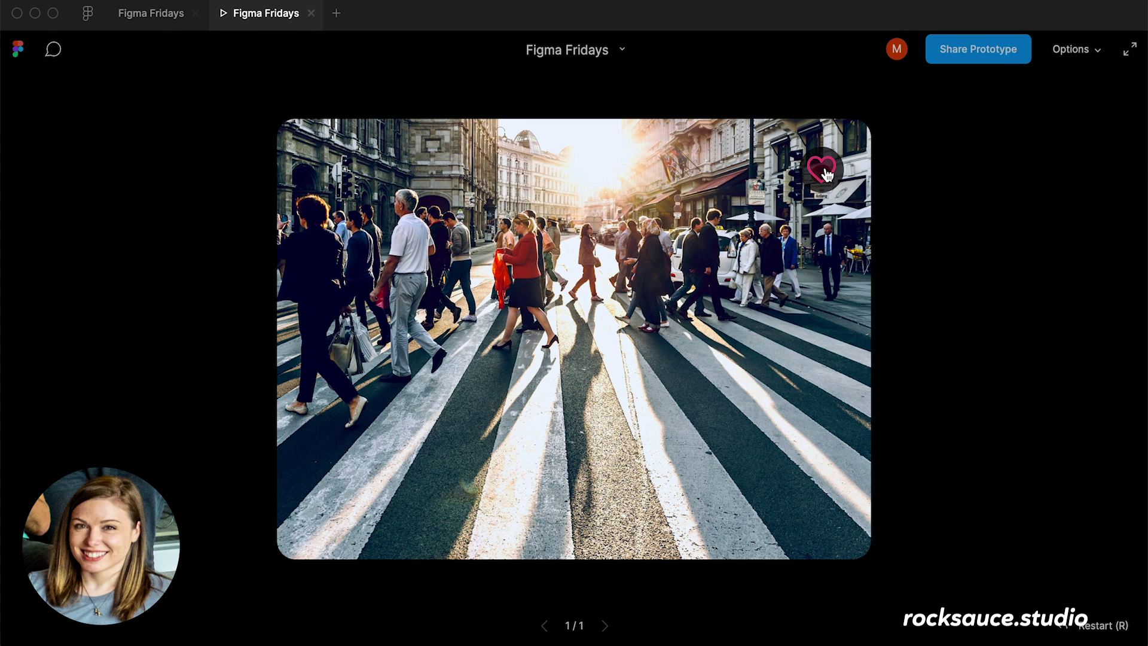
{"action": "left_click", "coordinate": [822, 171]}
{"action": "left_click", "coordinate": [823, 171]}
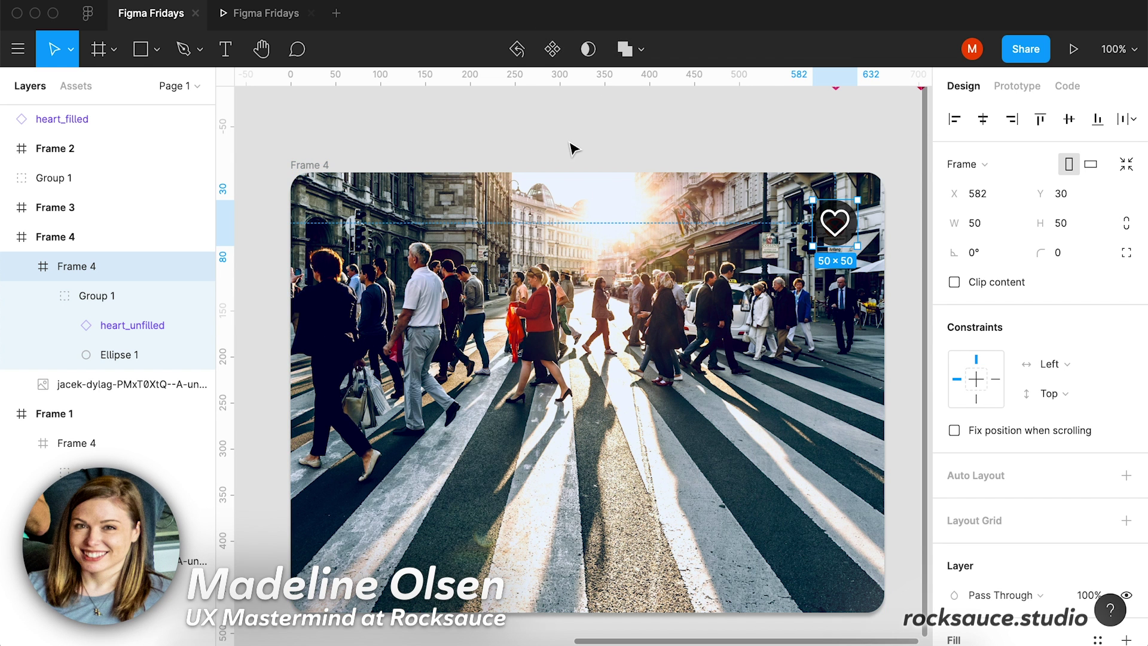
Inspect Frame 4, its nested heart frame and both heart icons, previewing the prototype once.
{"action": "left_click", "coordinate": [574, 142]}
{"action": "left_click", "coordinate": [570, 323]}
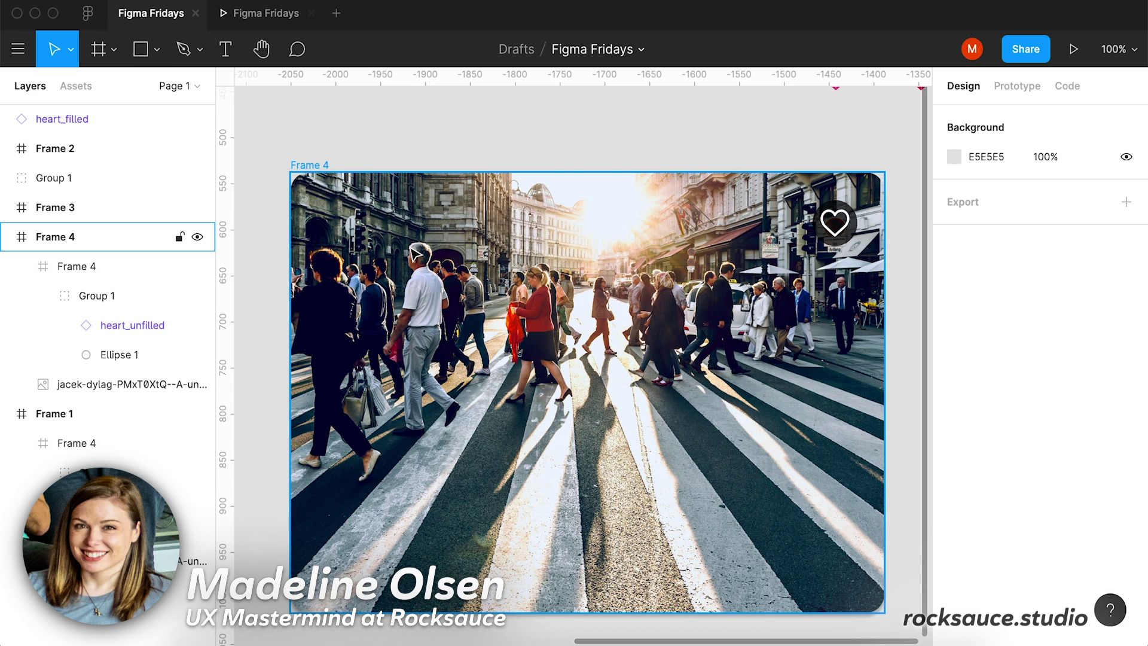
{"action": "left_click", "coordinate": [829, 224]}
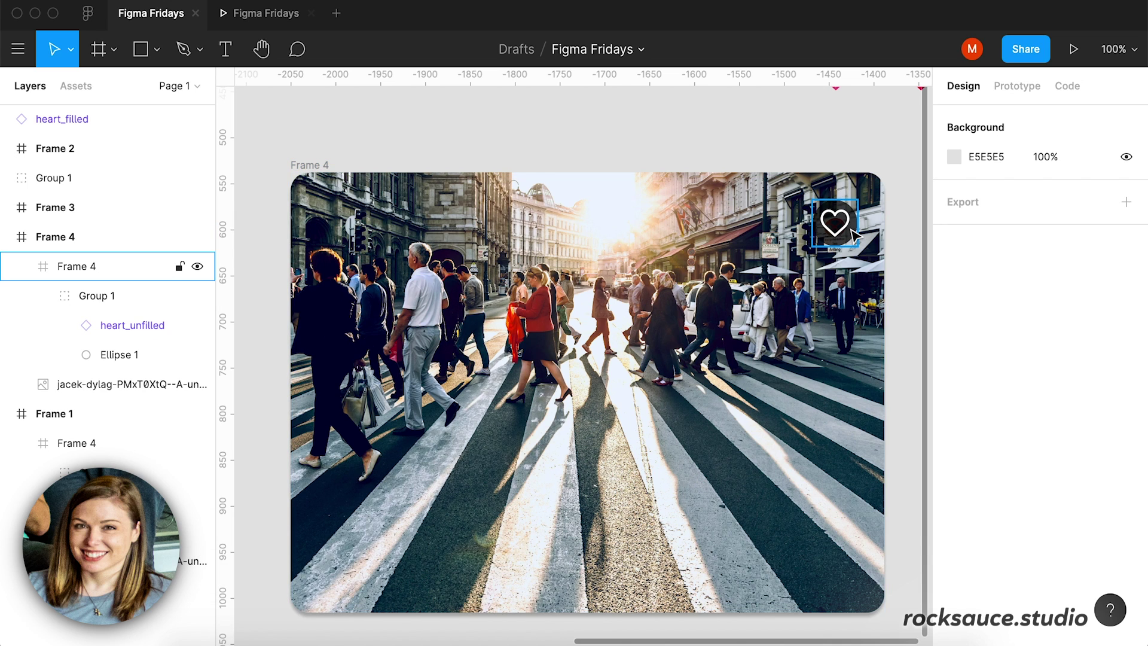
{"action": "scroll", "coordinate": [852, 235], "scroll_direction": "up", "scroll_amount": 3}
{"action": "scroll", "coordinate": [854, 235], "scroll_direction": "right", "scroll_amount": 2}
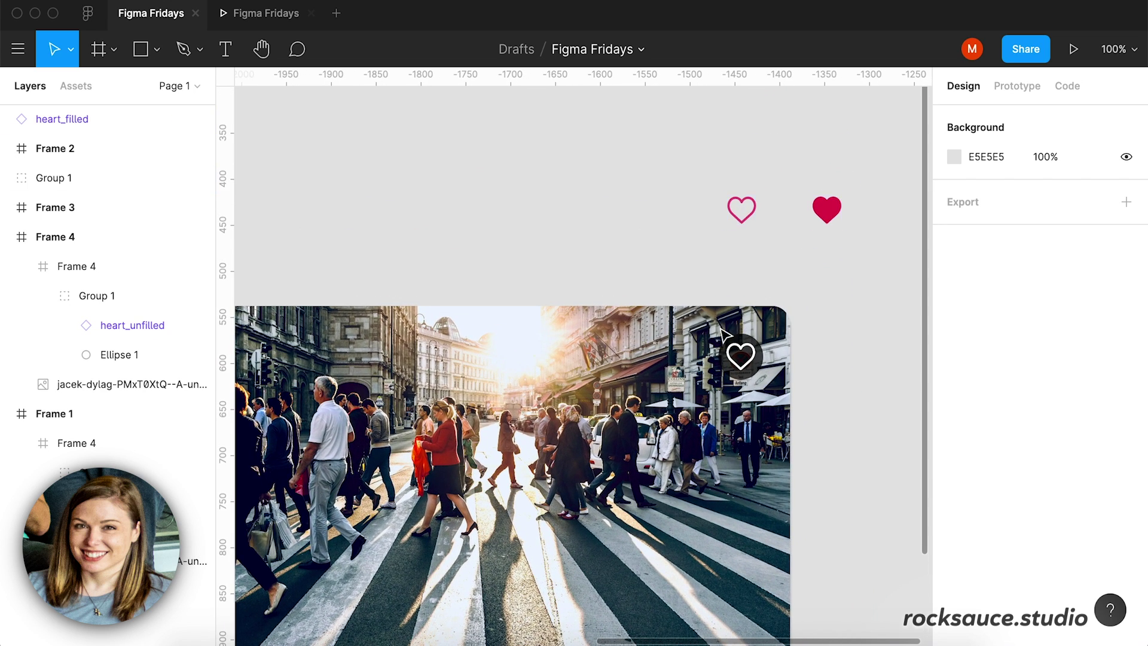
{"action": "left_click", "coordinate": [742, 213]}
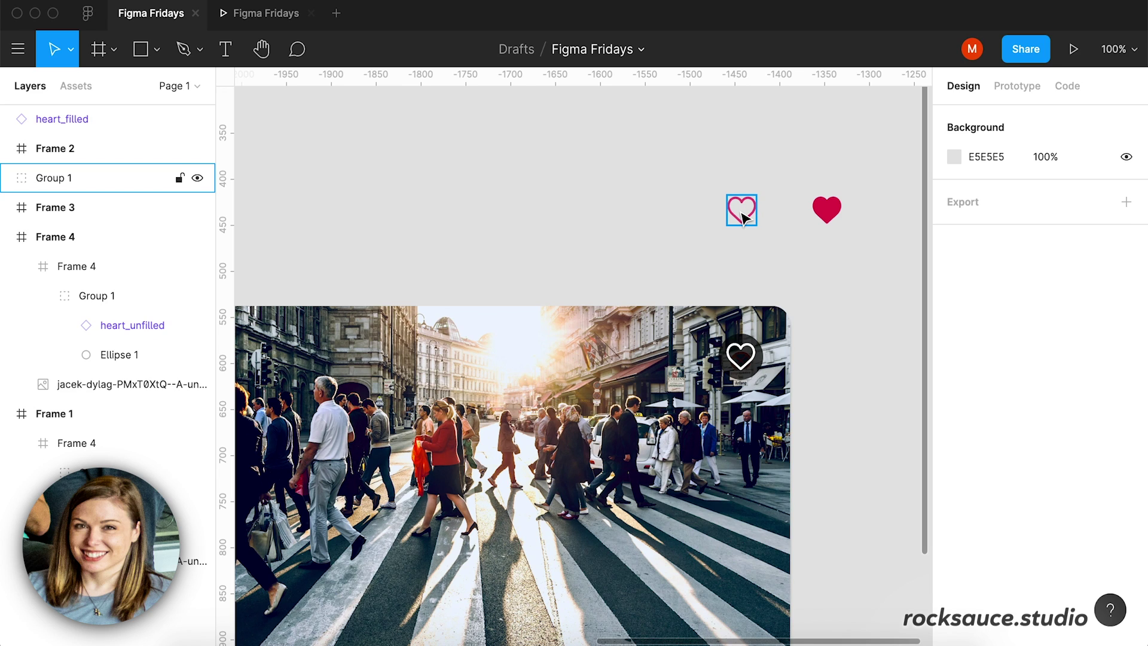
{"action": "left_click", "coordinate": [742, 217]}
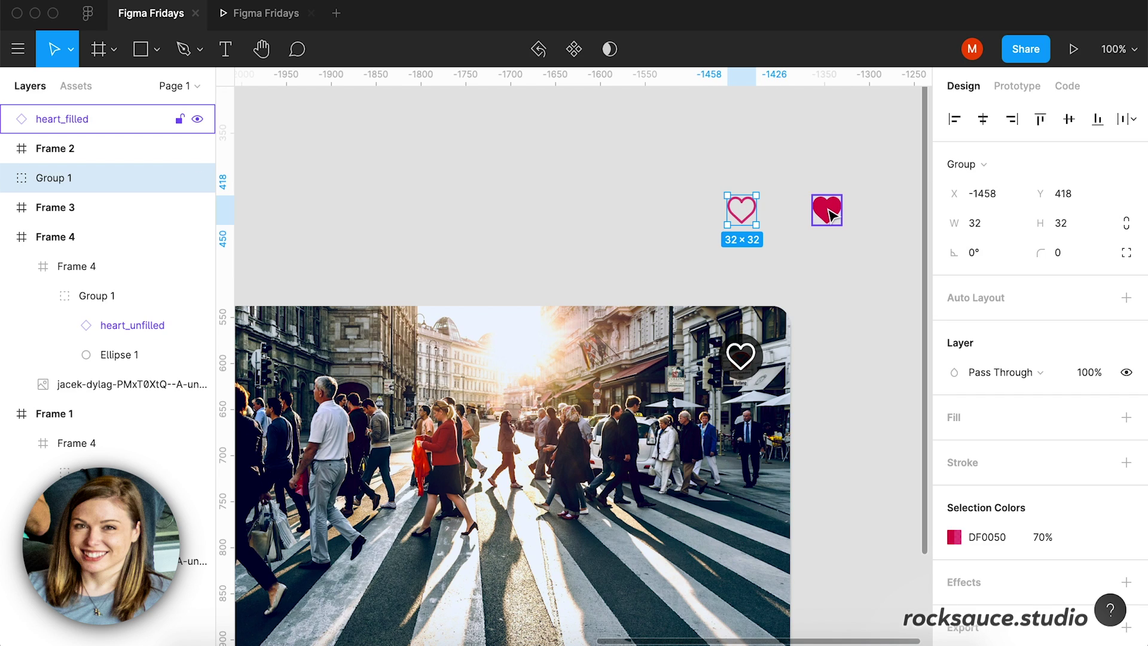
{"action": "left_click", "coordinate": [827, 212]}
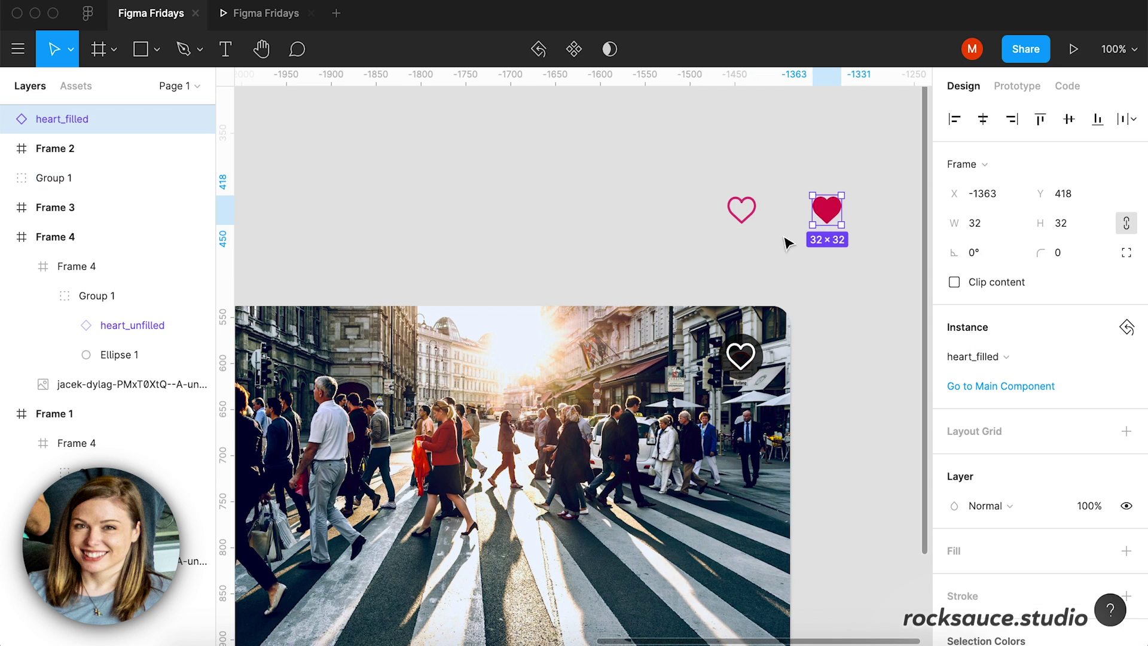
{"action": "scroll", "coordinate": [601, 285], "scroll_direction": "down", "scroll_amount": 5}
{"action": "scroll", "coordinate": [601, 285], "scroll_direction": "left", "scroll_amount": 3}
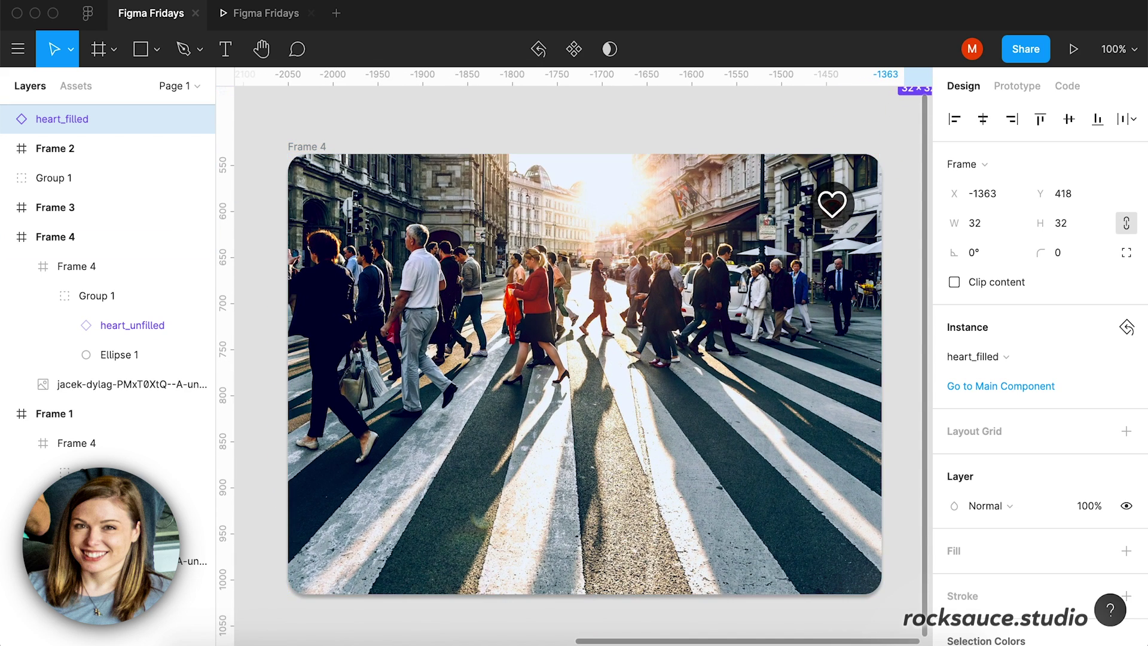
{"action": "left_click", "coordinate": [258, 21]}
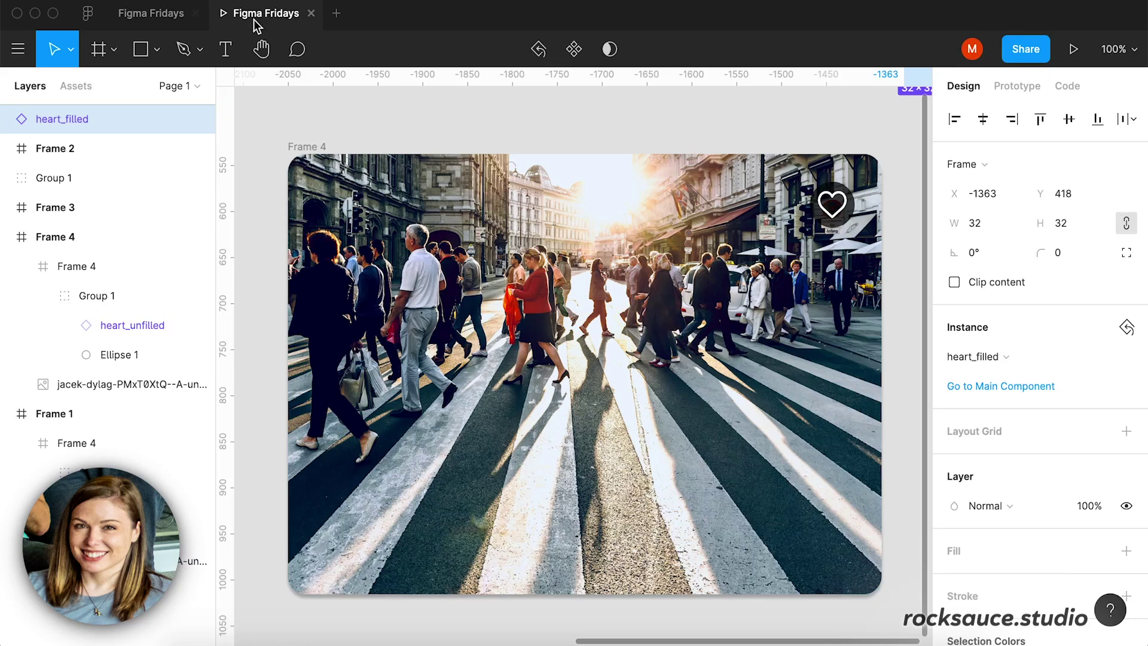
{"action": "left_click", "coordinate": [148, 15]}
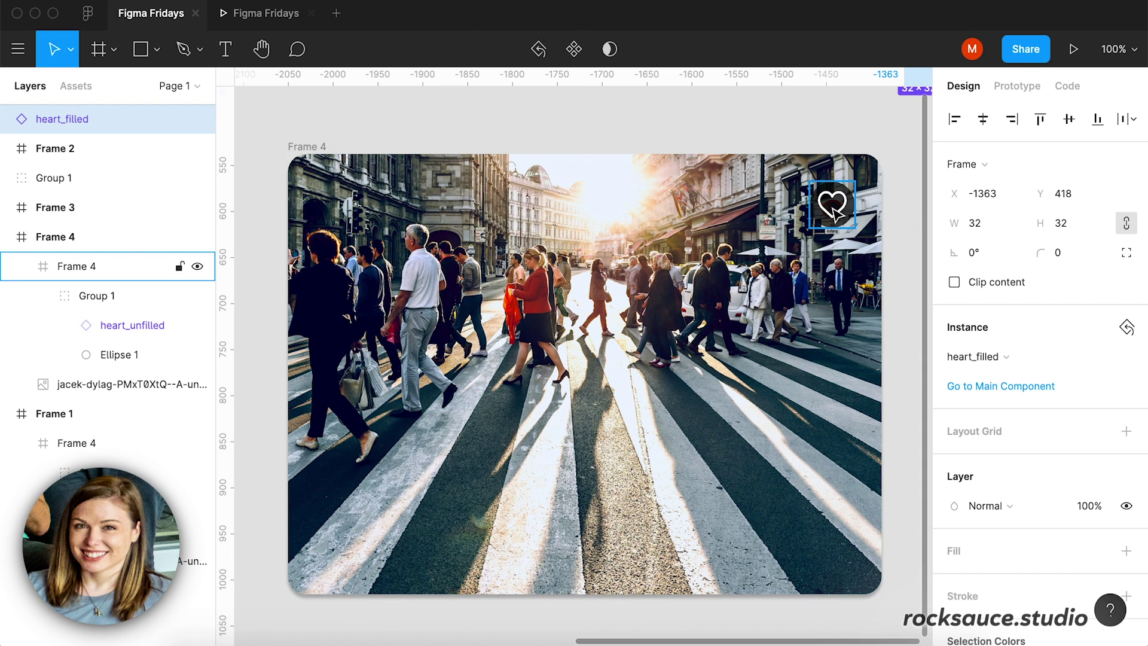
Select heart_unfilled on the photo card and drag its connection toward the outlined heart.
{"action": "left_click", "coordinate": [832, 208]}
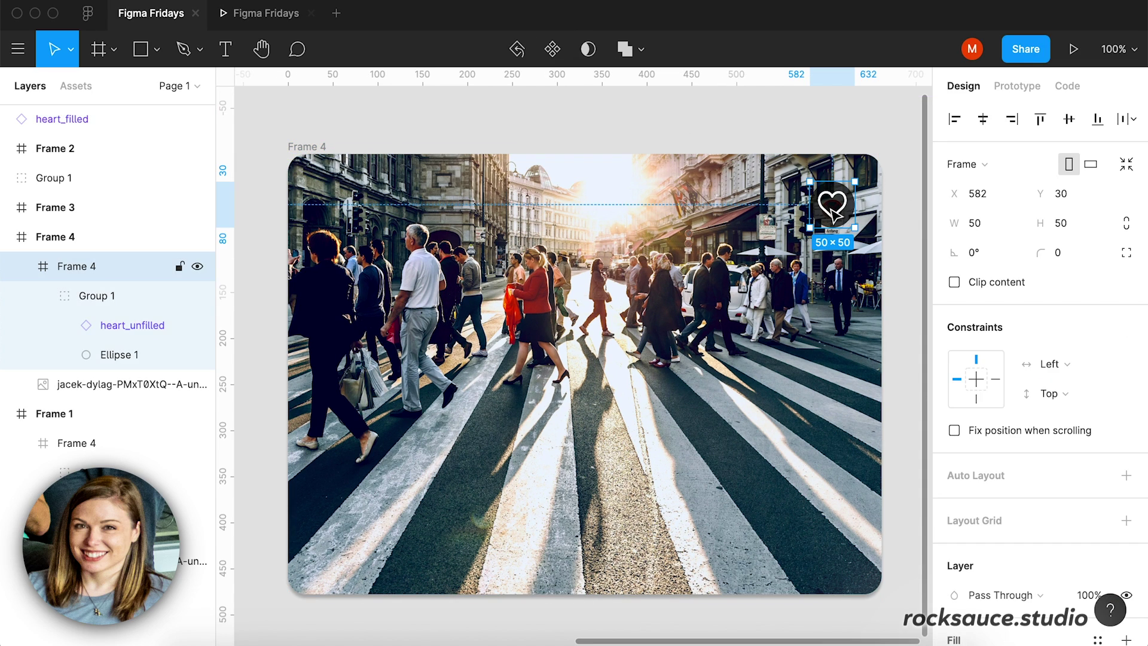
{"action": "left_click", "coordinate": [834, 205]}
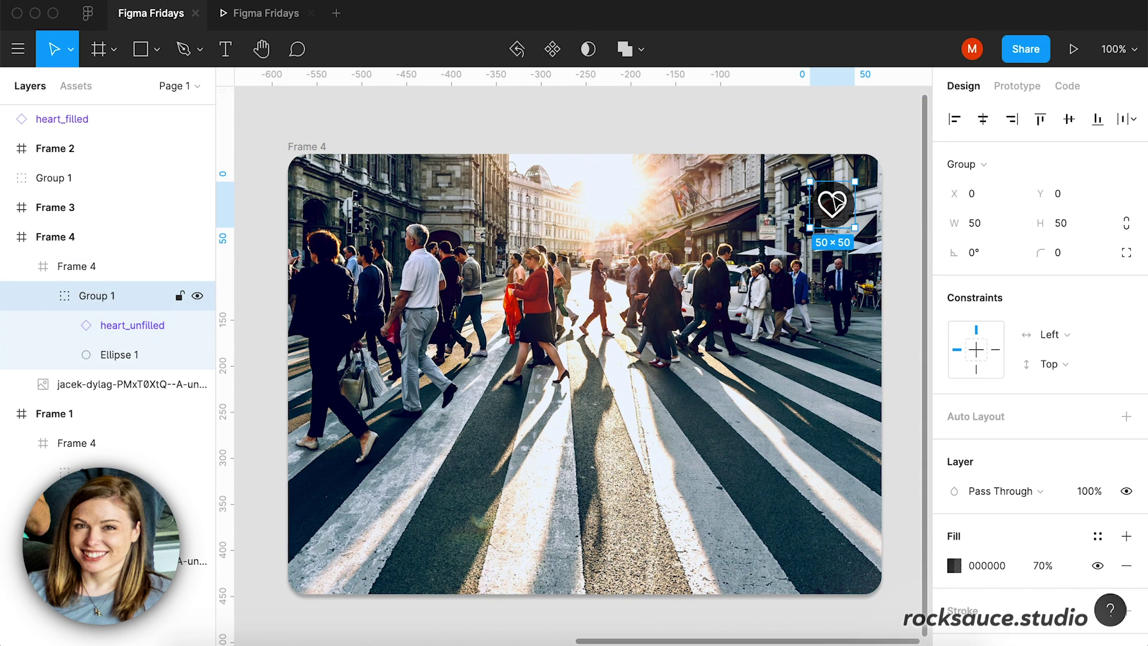
{"action": "left_click", "coordinate": [833, 205]}
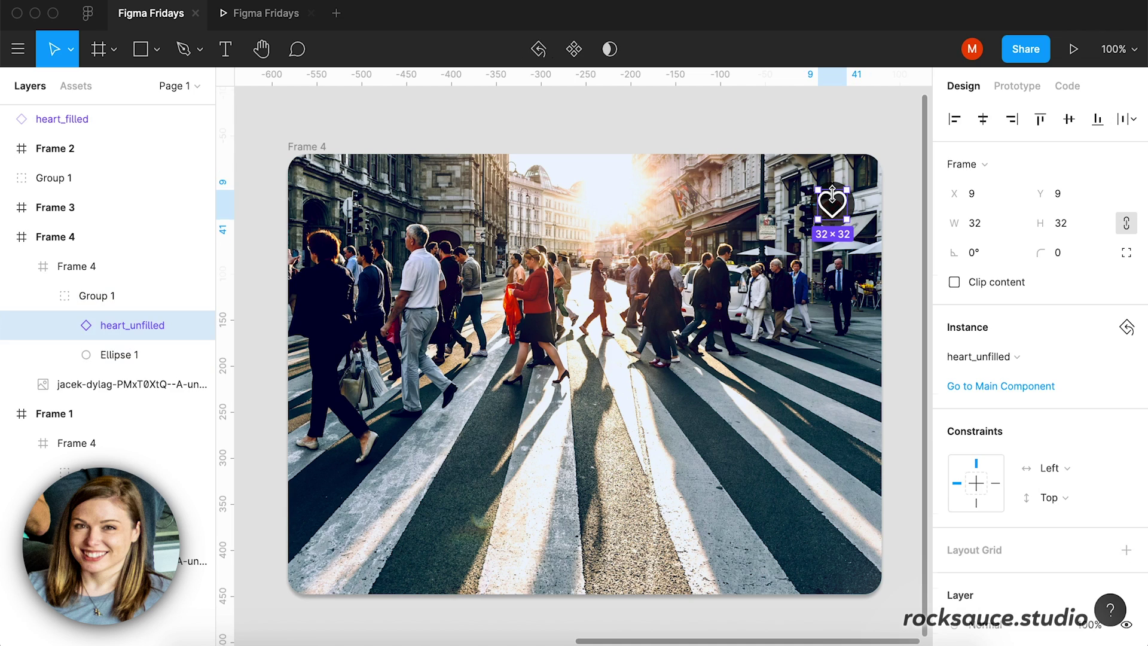
{"action": "left_click", "coordinate": [1019, 94]}
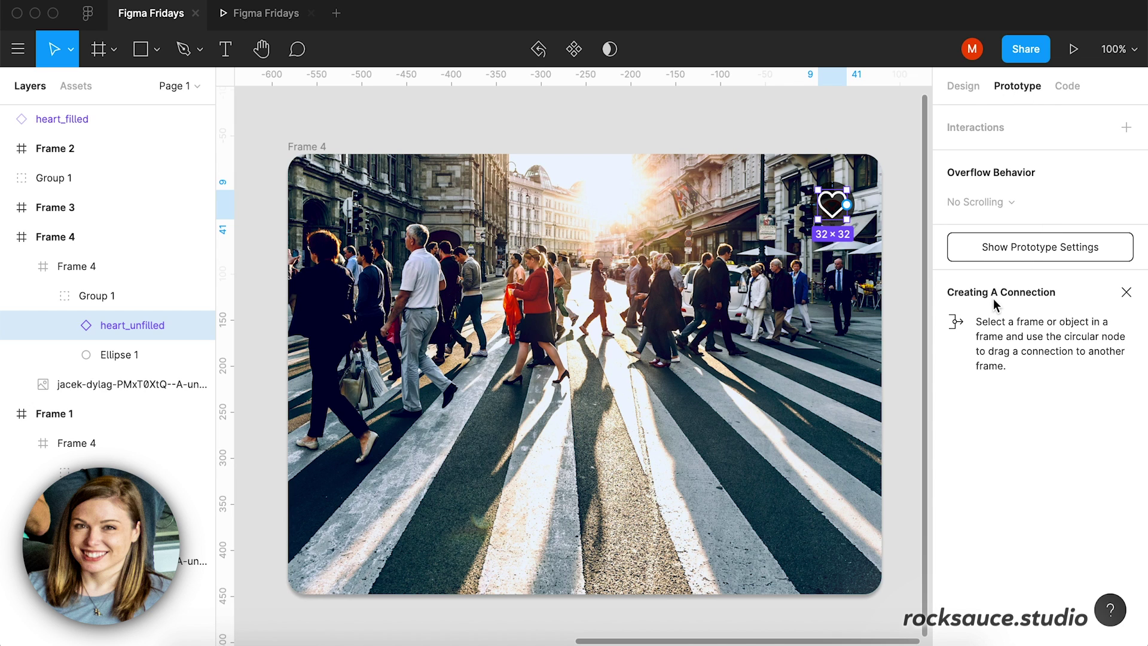
{"action": "scroll", "coordinate": [851, 173], "scroll_direction": "up", "scroll_amount": 3}
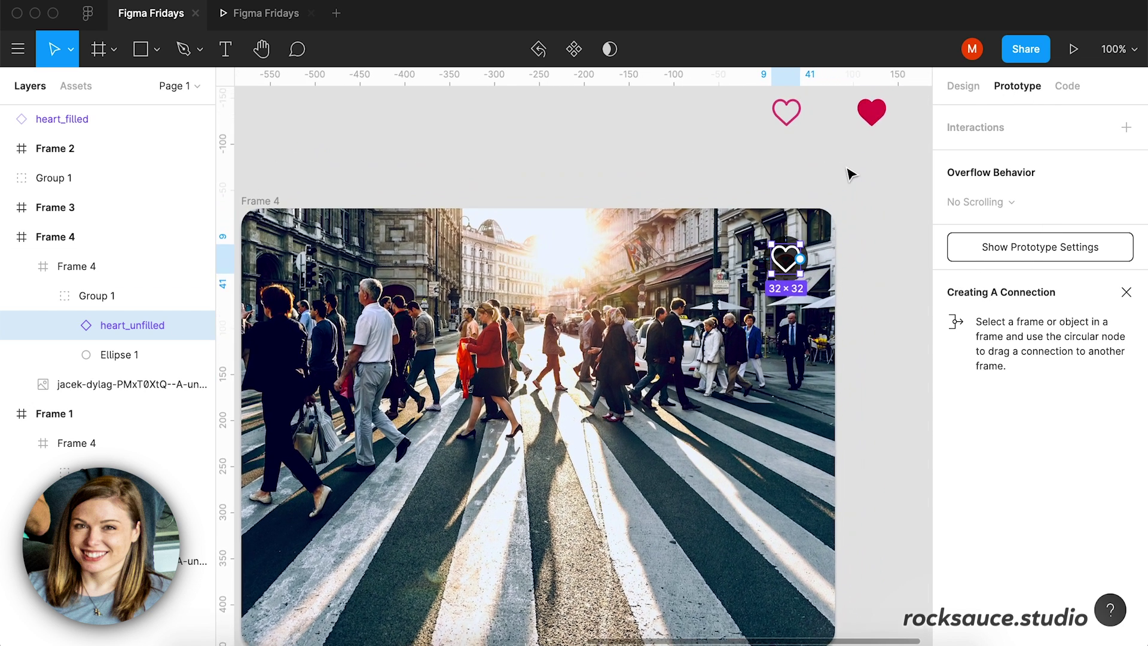
{"action": "scroll", "coordinate": [851, 173], "scroll_direction": "right", "scroll_amount": 2}
{"action": "scroll", "coordinate": [850, 173], "scroll_direction": "right", "scroll_amount": 1}
{"action": "scroll", "coordinate": [850, 173], "scroll_direction": "up", "scroll_amount": 1}
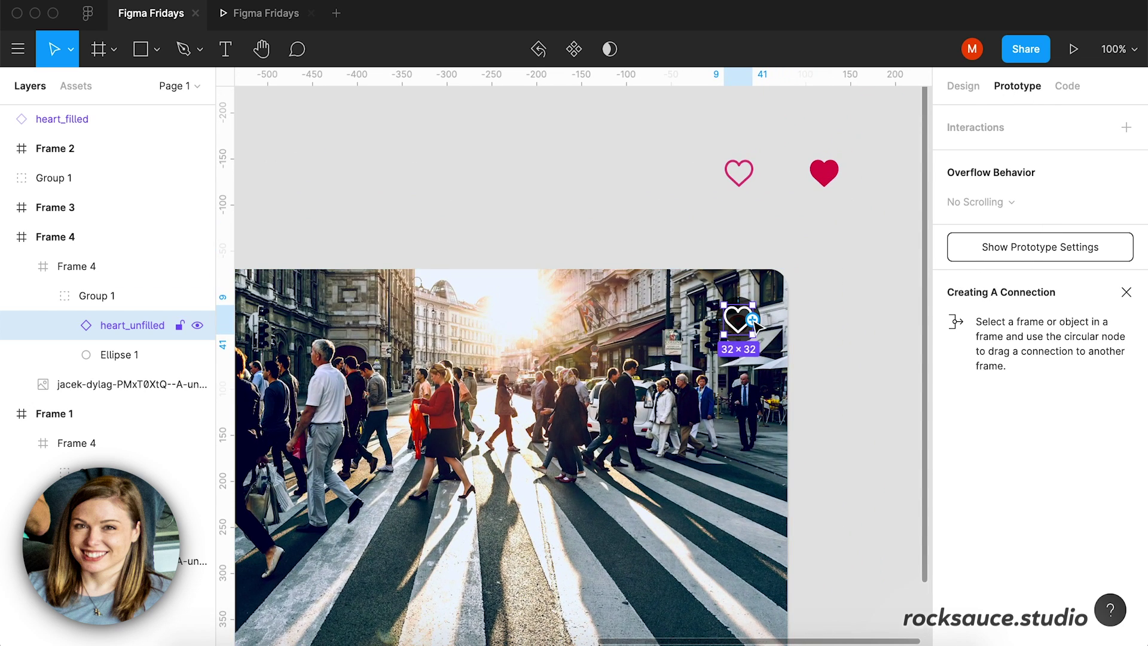
{"action": "left_click_drag", "start_coordinate": [753, 320], "coordinate": [736, 182]}
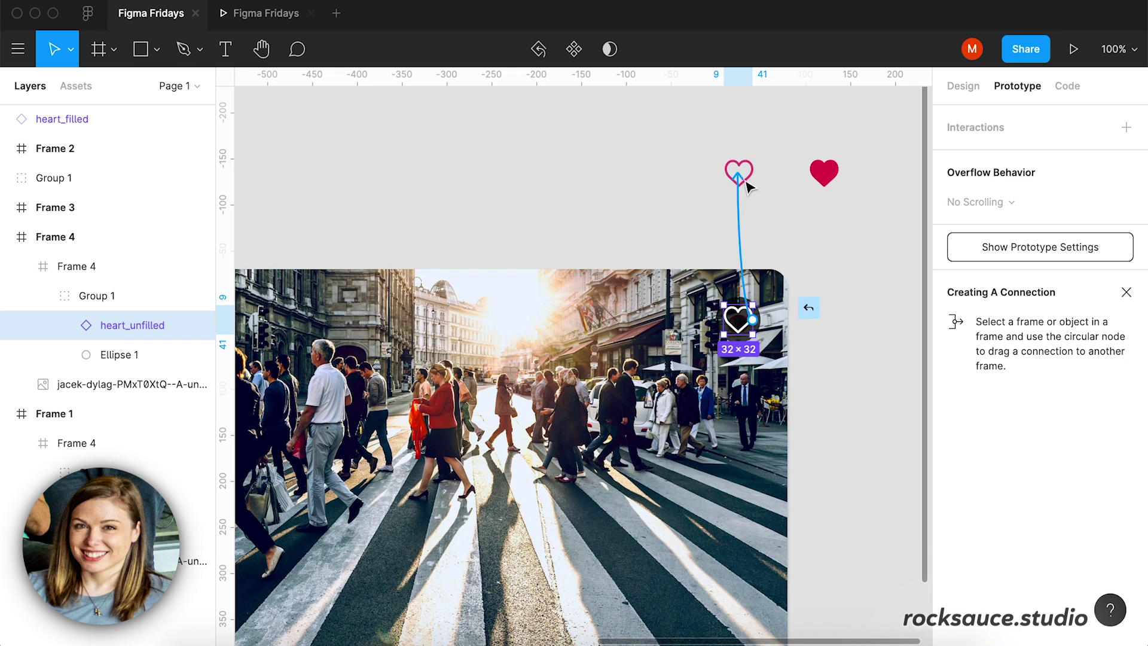
{"action": "left_click_drag", "start_coordinate": [734, 177], "coordinate": [739, 180]}
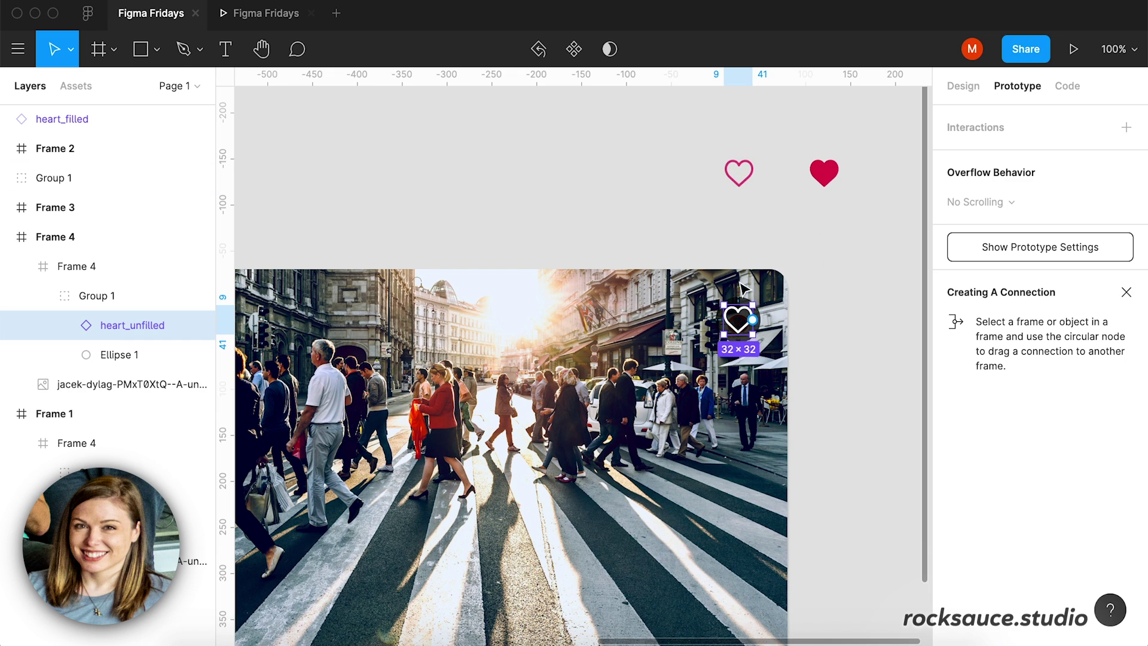
Wrap the outlined and filled hearts in their own frames, then select the photo's heart_unfilled.
{"action": "left_click", "coordinate": [740, 180]}
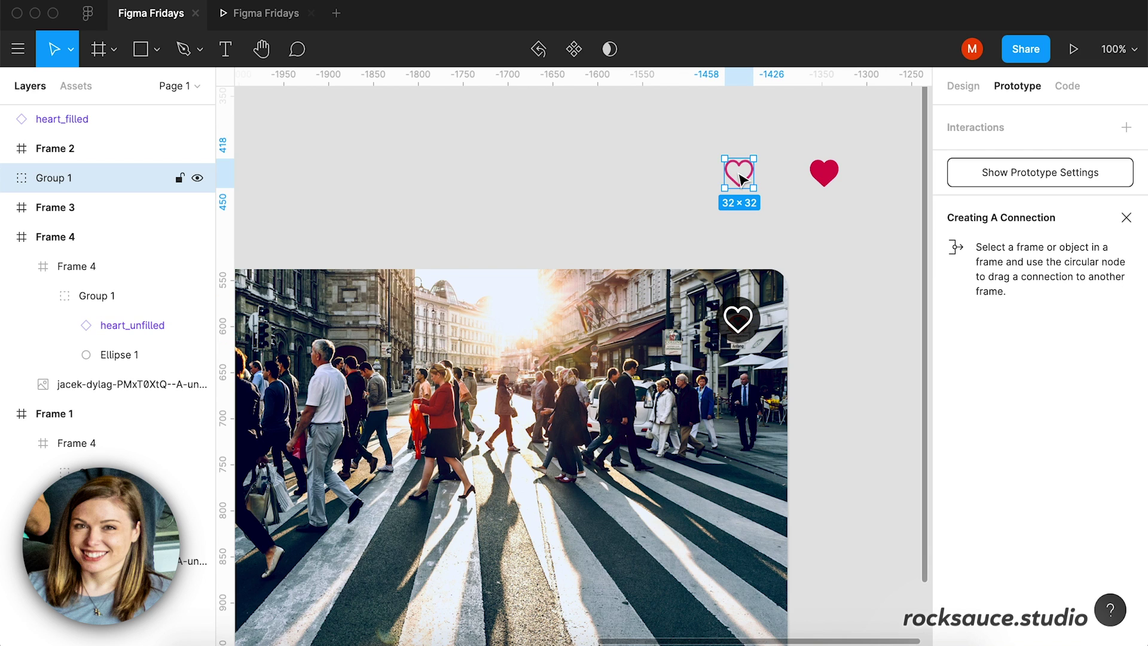
{"action": "right_click", "coordinate": [741, 179]}
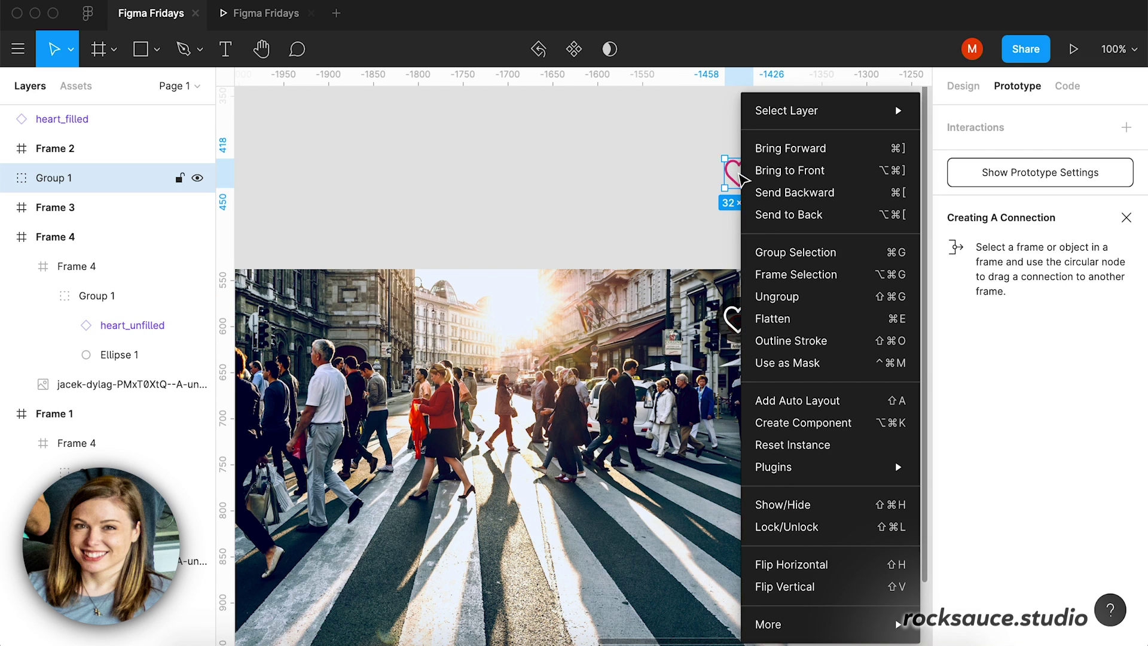
{"action": "left_click", "coordinate": [787, 281]}
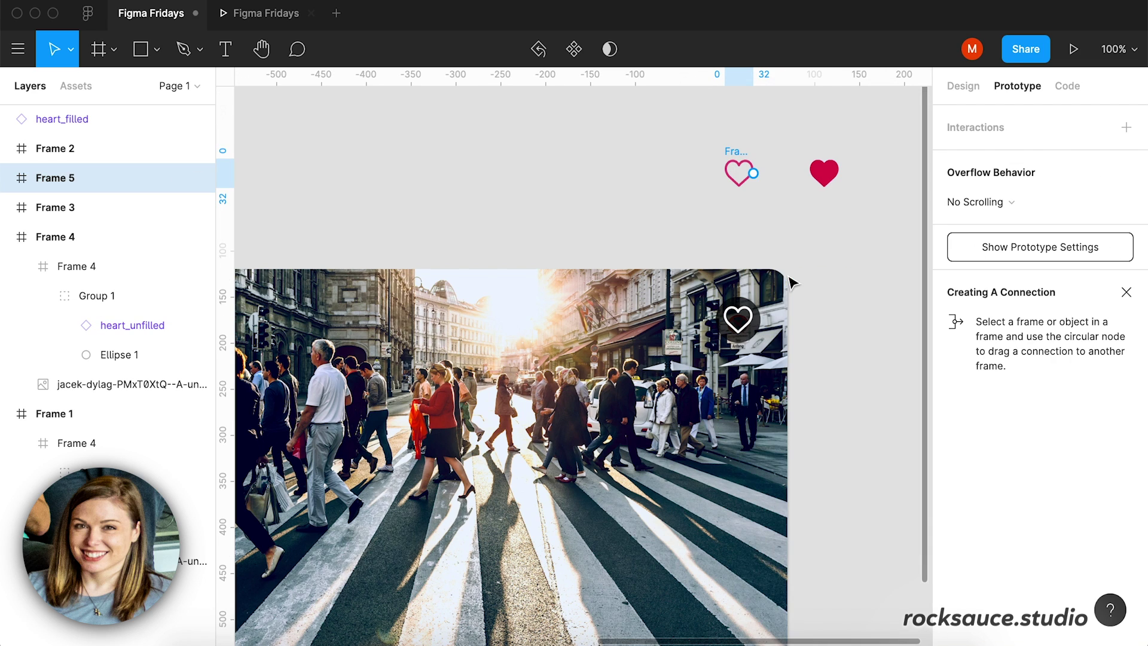
{"action": "left_click", "coordinate": [824, 175]}
{"action": "right_click", "coordinate": [824, 175]}
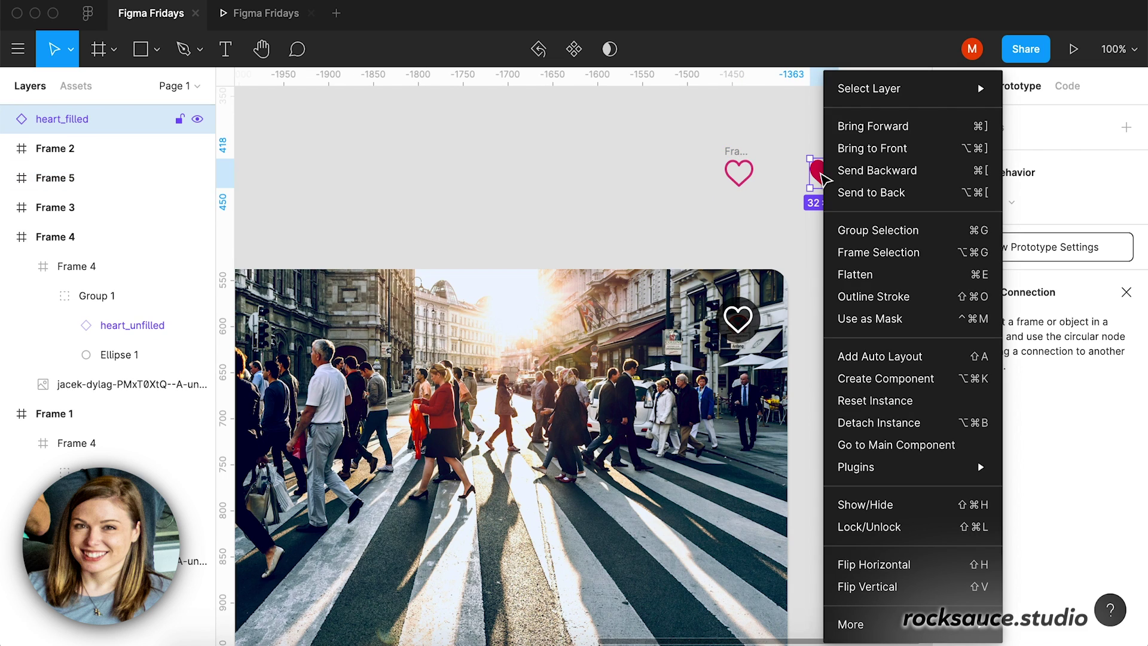
{"action": "left_click", "coordinate": [868, 260]}
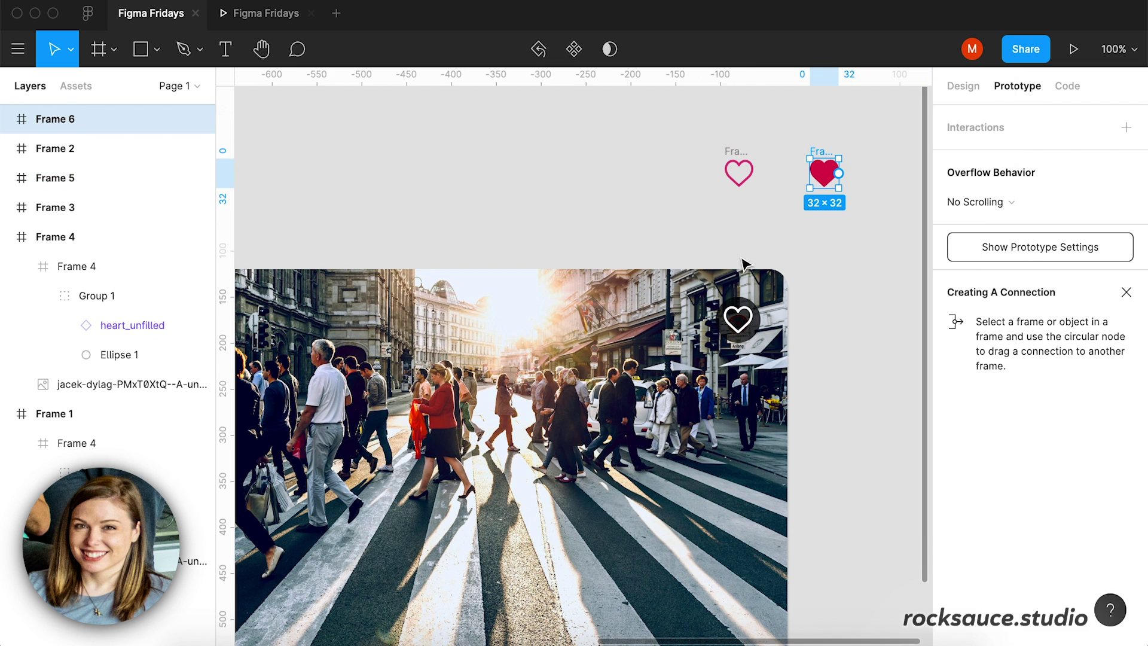
{"action": "left_click", "coordinate": [742, 325]}
{"action": "left_click", "coordinate": [738, 319]}
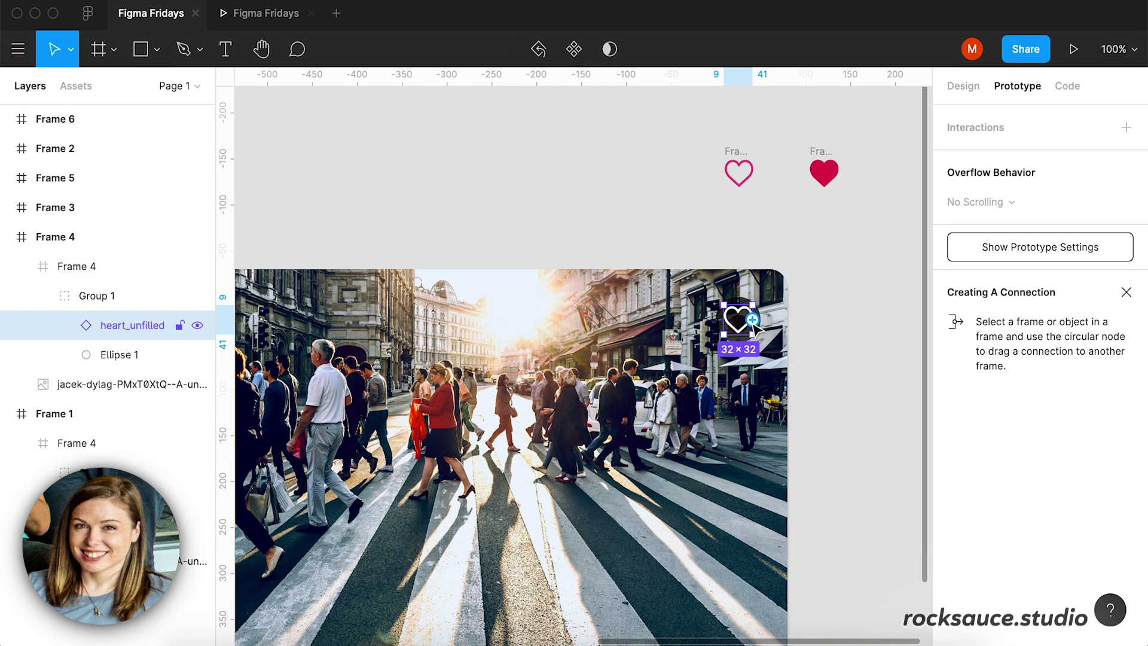
Link the photo's heart to Frame 5 with a While Hovering, Open Overlay interaction.
{"action": "left_click_drag", "start_coordinate": [754, 321], "coordinate": [739, 176]}
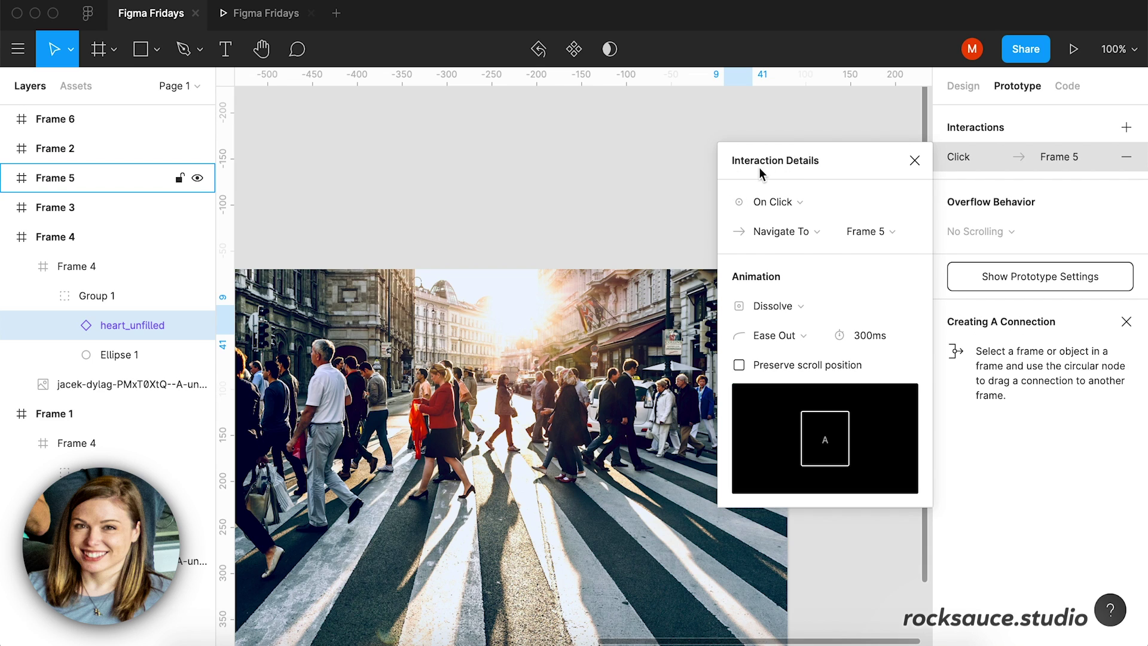
{"action": "left_click", "coordinate": [783, 205]}
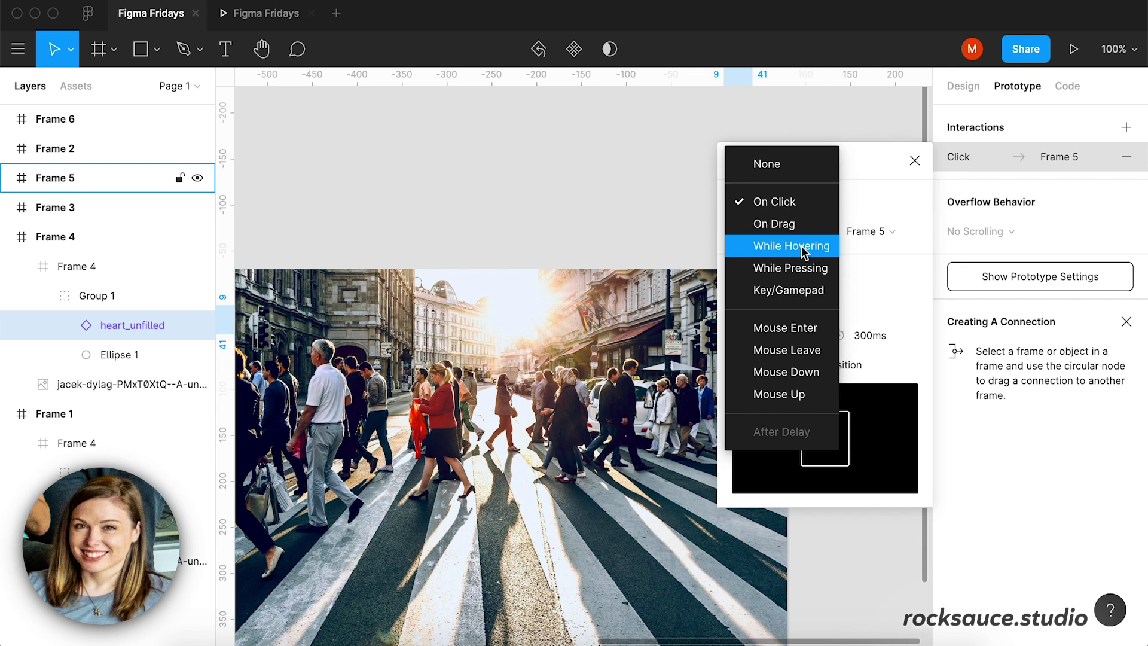
{"action": "left_click", "coordinate": [801, 247]}
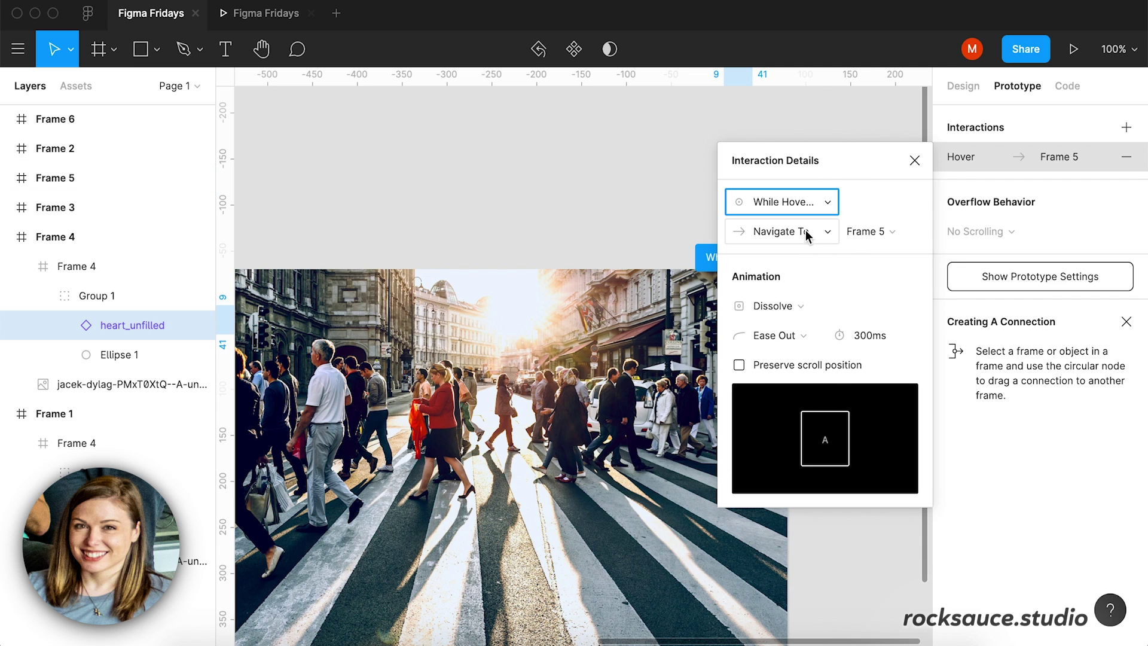
{"action": "left_click", "coordinate": [824, 232]}
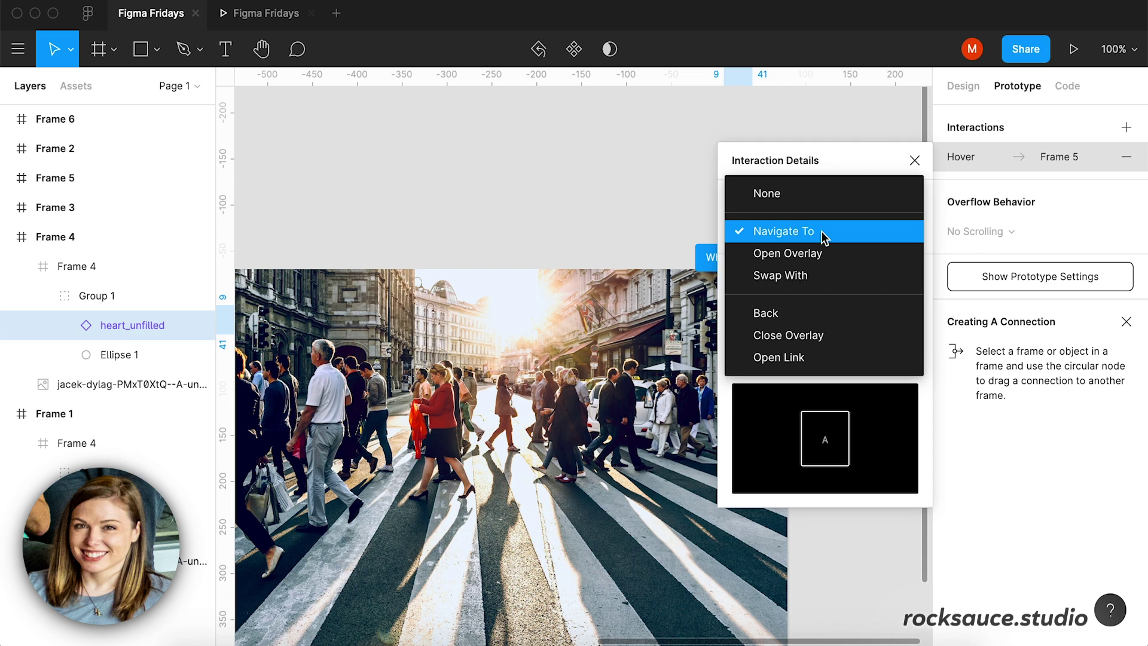
{"action": "left_click", "coordinate": [772, 259]}
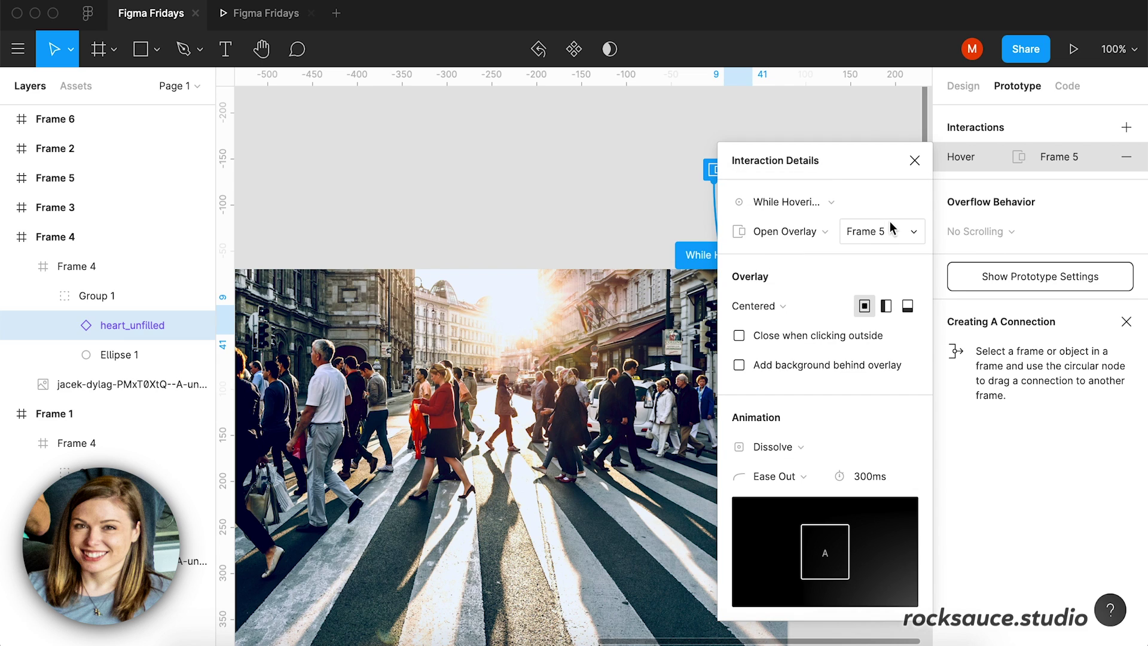
{"action": "scroll", "coordinate": [597, 182], "scroll_direction": "right", "scroll_amount": 5}
{"action": "scroll", "coordinate": [597, 182], "scroll_direction": "up", "scroll_amount": 2}
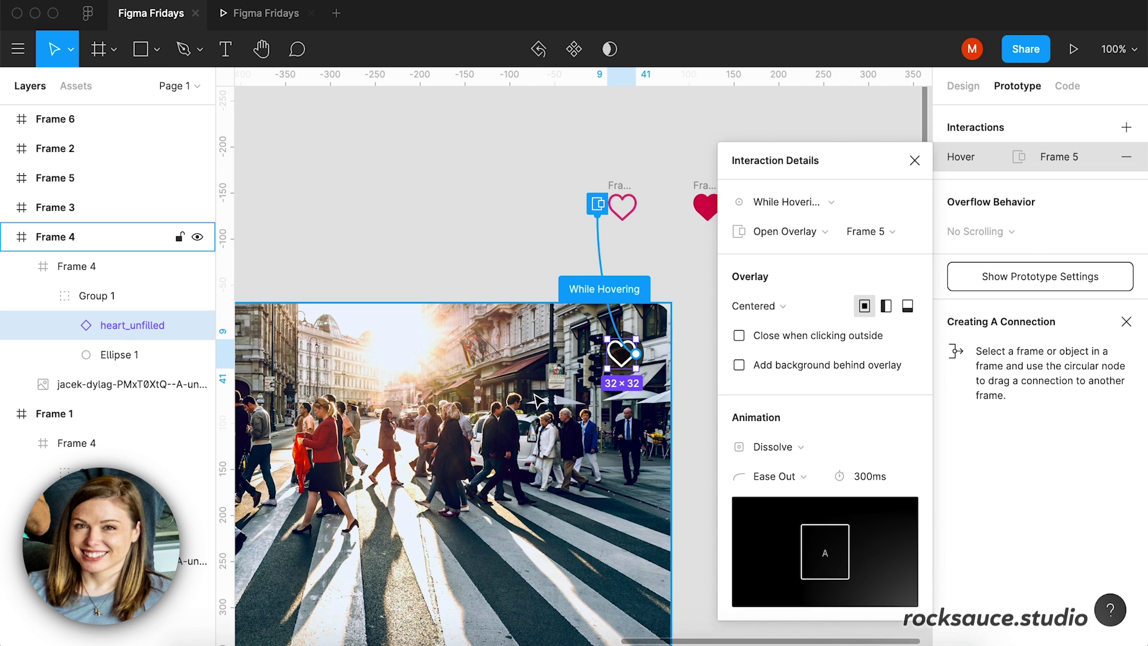
Set the overlay position to Manual and place it directly over the heart icon.
{"action": "left_click", "coordinate": [767, 310]}
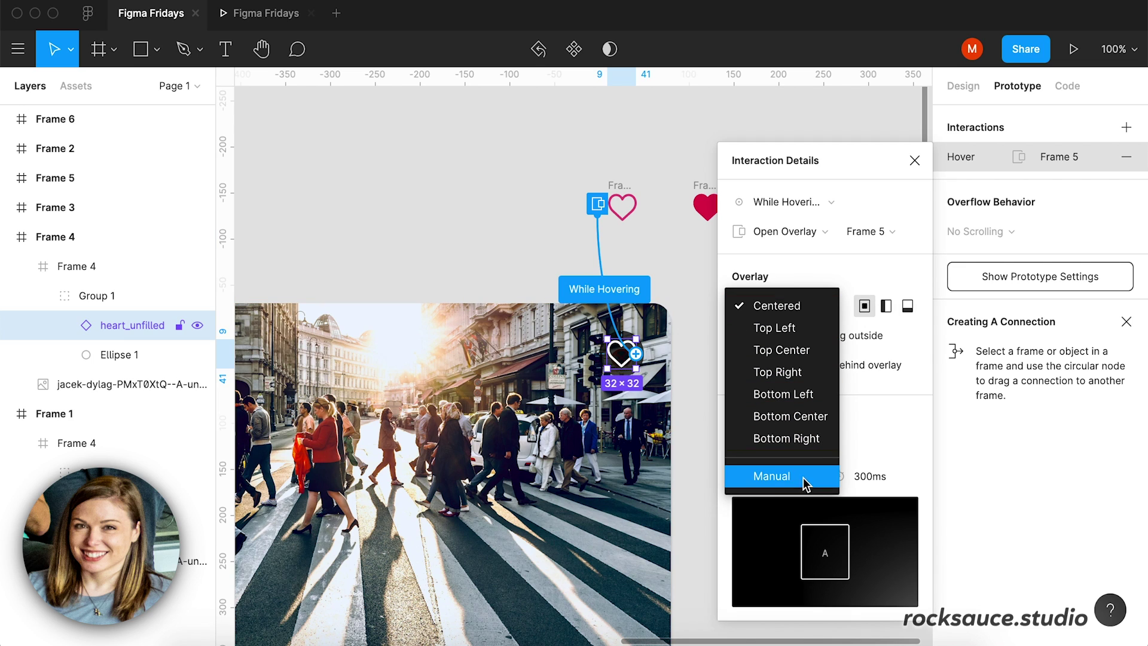
{"action": "left_click", "coordinate": [766, 478]}
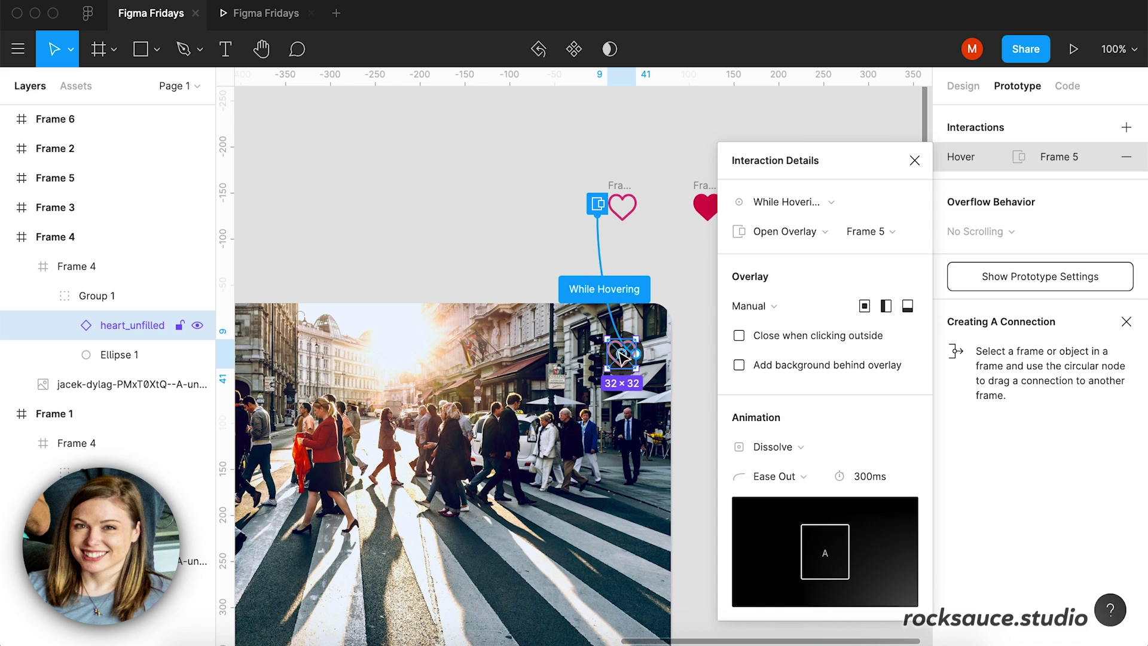
{"action": "mouse_move", "coordinate": [621, 353]}
{"action": "left_mouse_down"}
{"action": "mouse_move", "coordinate": [561, 379]}
{"action": "mouse_move", "coordinate": [563, 411]}
{"action": "left_mouse_up"}
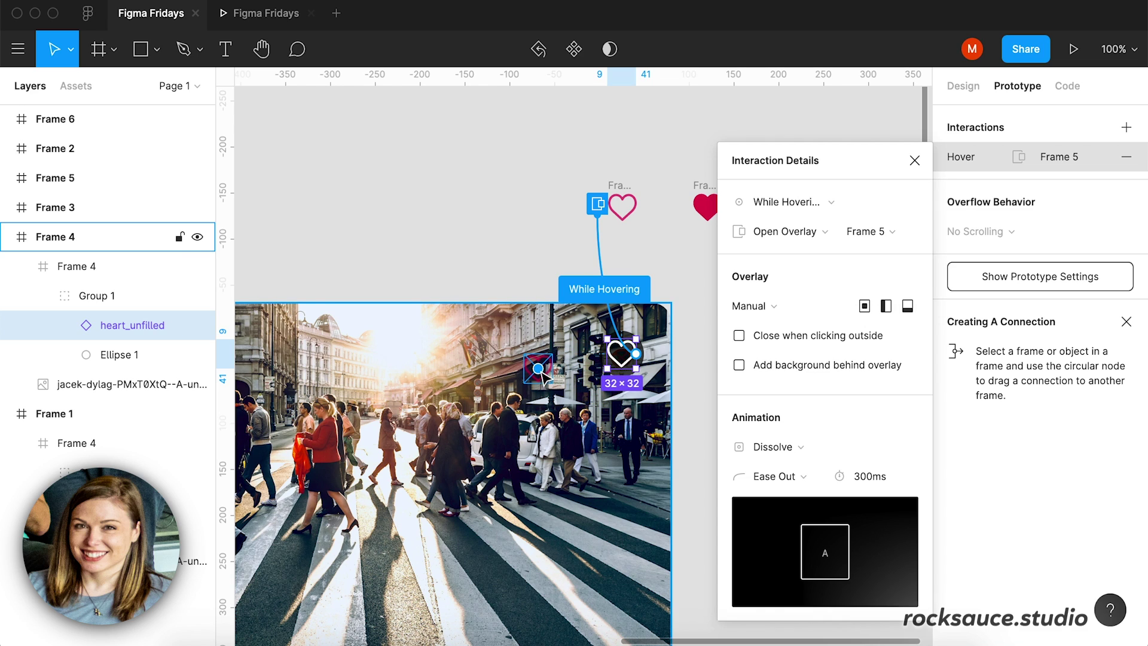
{"action": "left_click_drag", "start_coordinate": [562, 409], "coordinate": [584, 346]}
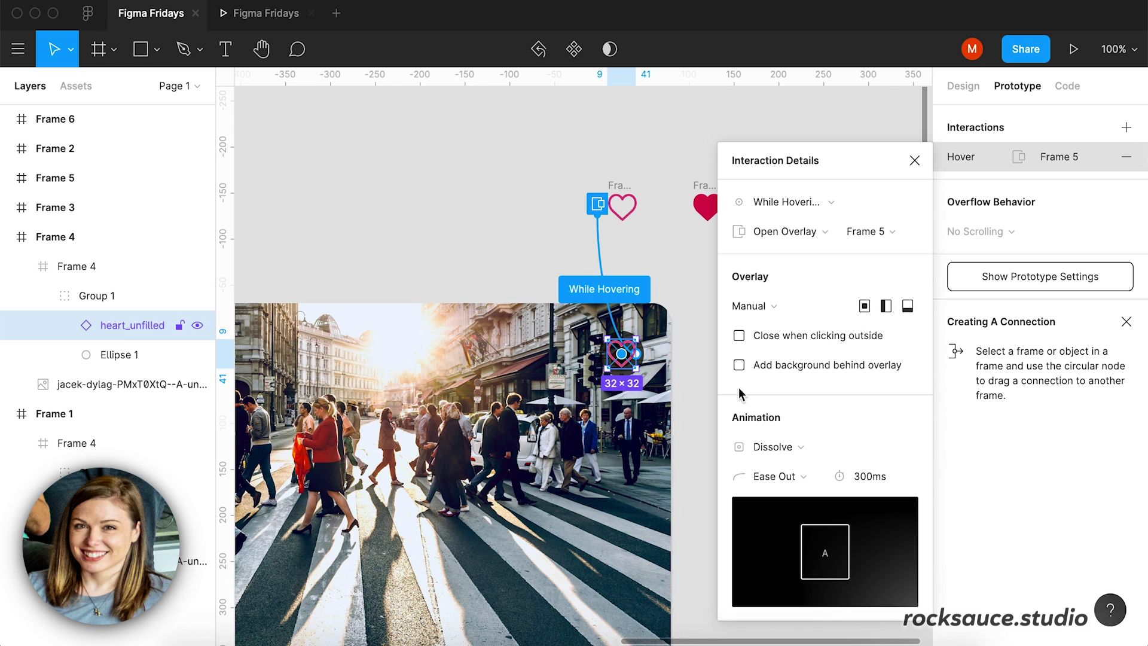
Switch the overlay animation to Instant, then back to Dissolve.
{"action": "left_click", "coordinate": [785, 451]}
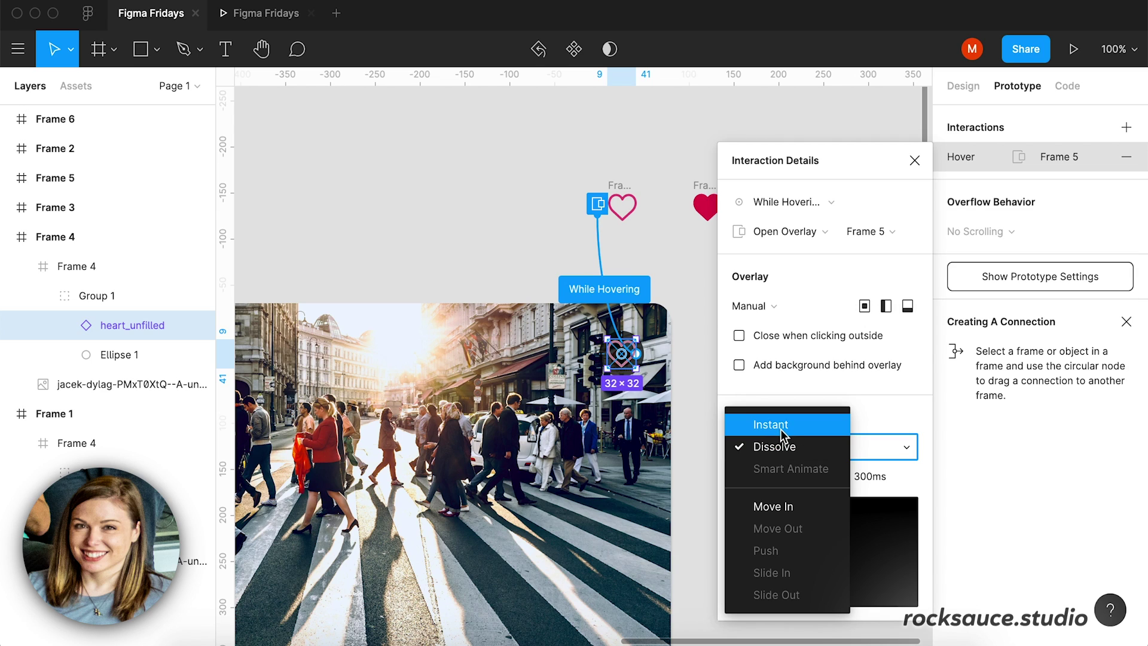
{"action": "left_click", "coordinate": [780, 427]}
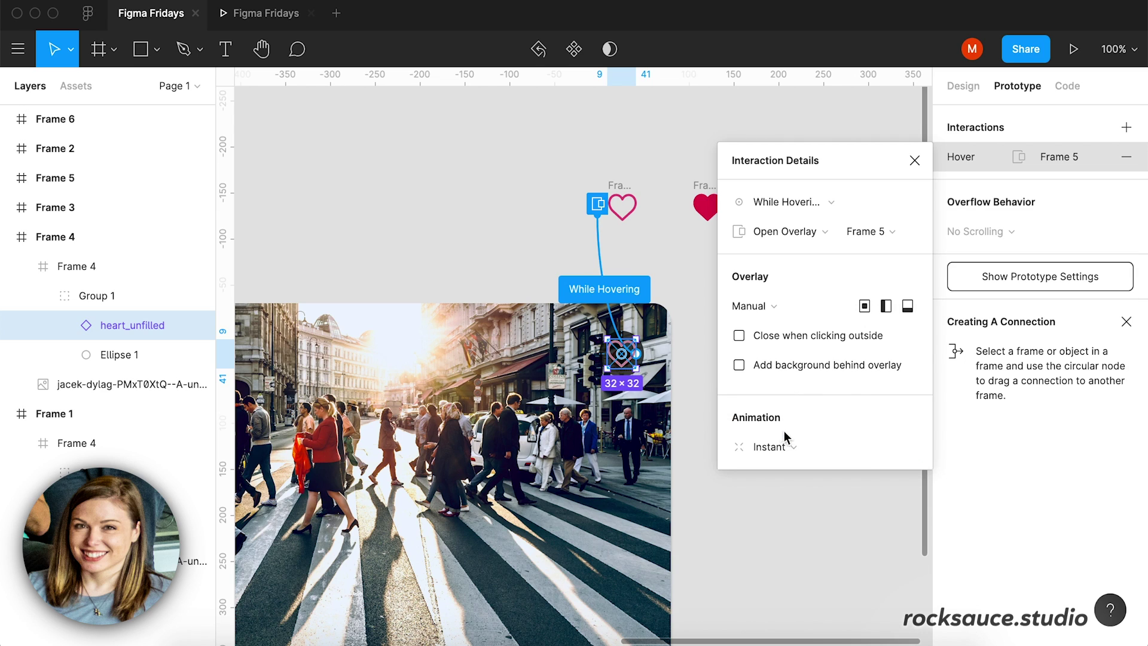
{"action": "left_click", "coordinate": [774, 468]}
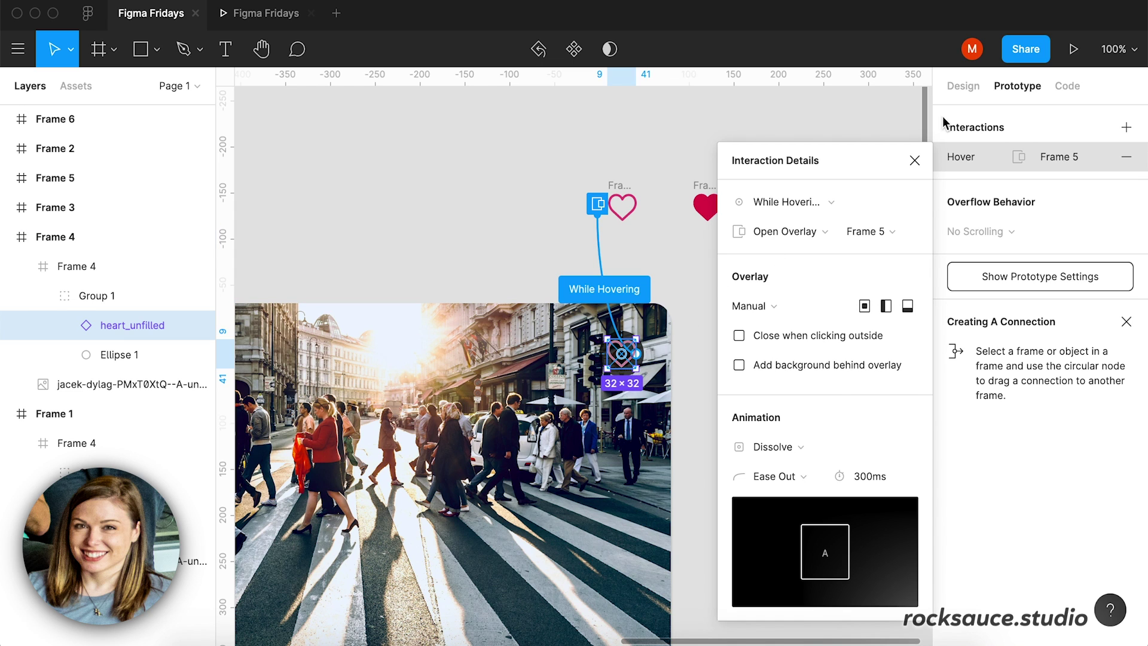
Close the interaction details, deselect the heart, and set Frame 4 as Starting Frame.
{"action": "left_click", "coordinate": [915, 161]}
{"action": "left_click", "coordinate": [425, 187]}
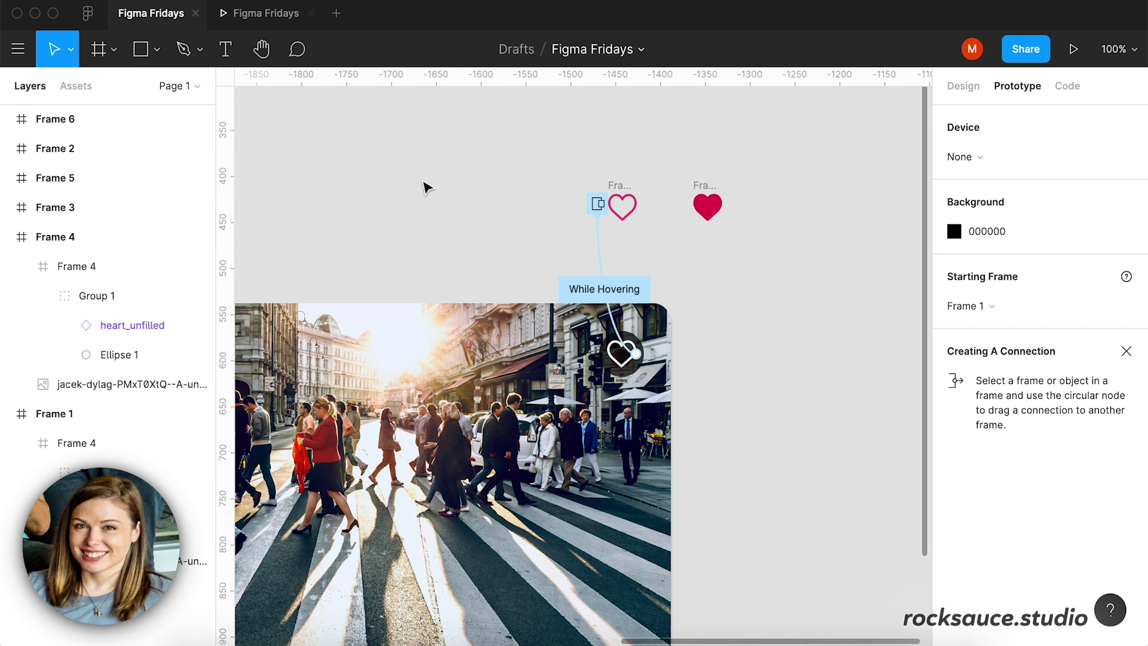
{"action": "scroll", "coordinate": [426, 187], "scroll_direction": "down", "scroll_amount": 3}
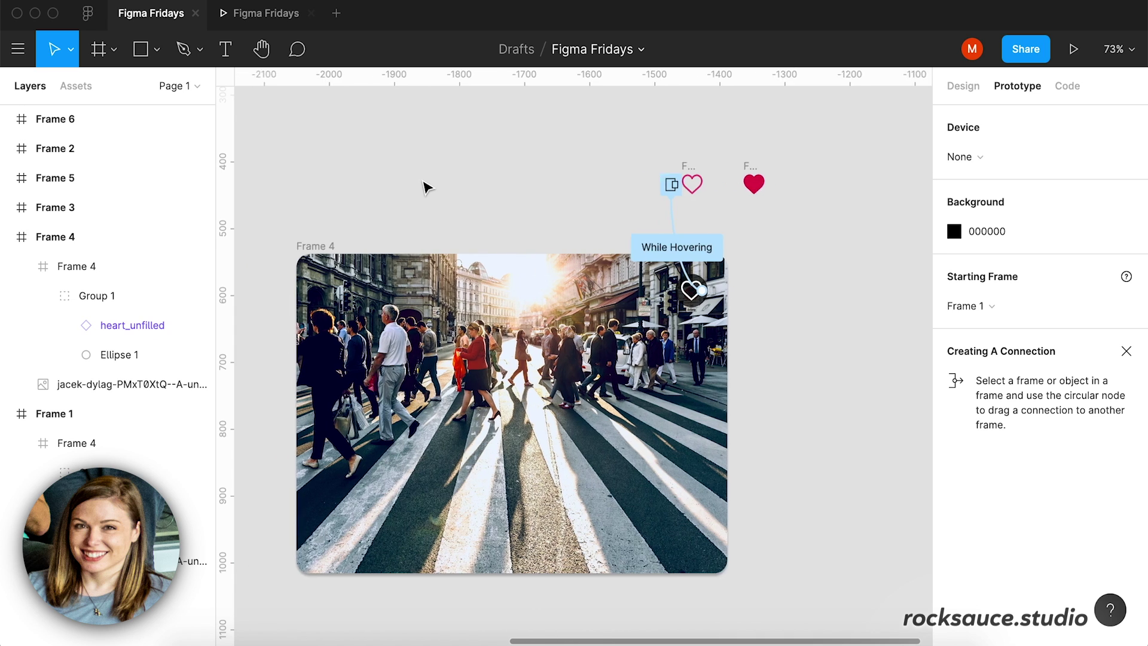
{"action": "scroll", "coordinate": [425, 186], "scroll_direction": "down", "scroll_amount": 2}
{"action": "scroll", "coordinate": [425, 187], "scroll_direction": "left", "scroll_amount": 3}
{"action": "scroll", "coordinate": [426, 187], "scroll_direction": "left", "scroll_amount": 3}
{"action": "scroll", "coordinate": [426, 187], "scroll_direction": "left", "scroll_amount": 3}
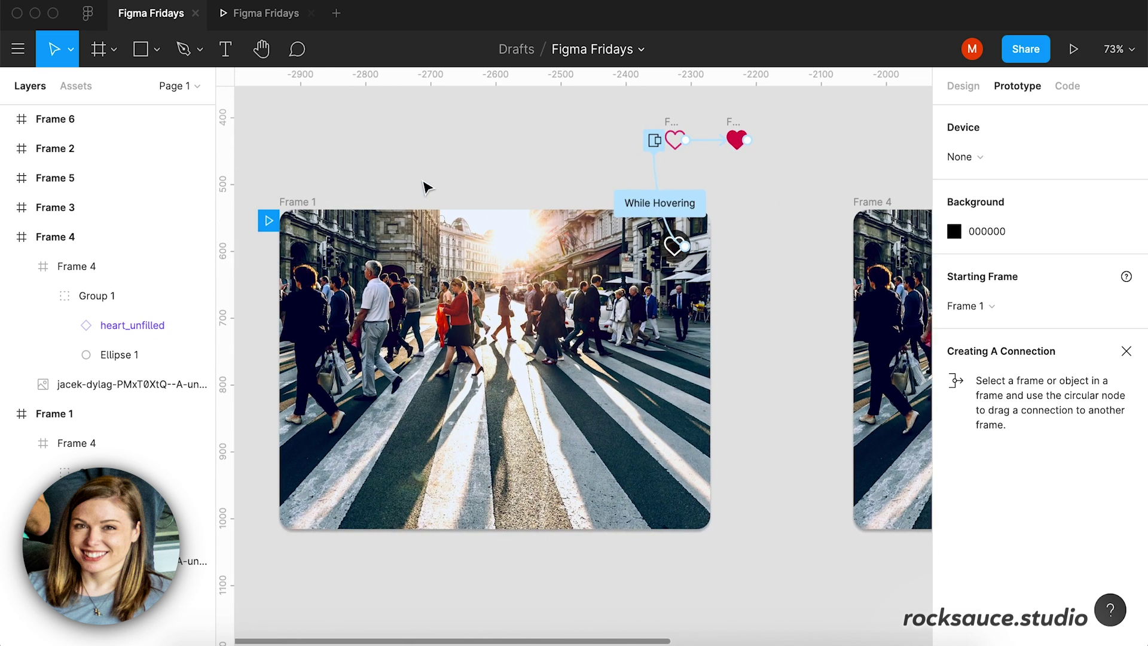
{"action": "scroll", "coordinate": [287, 229], "scroll_direction": "left", "scroll_amount": 2}
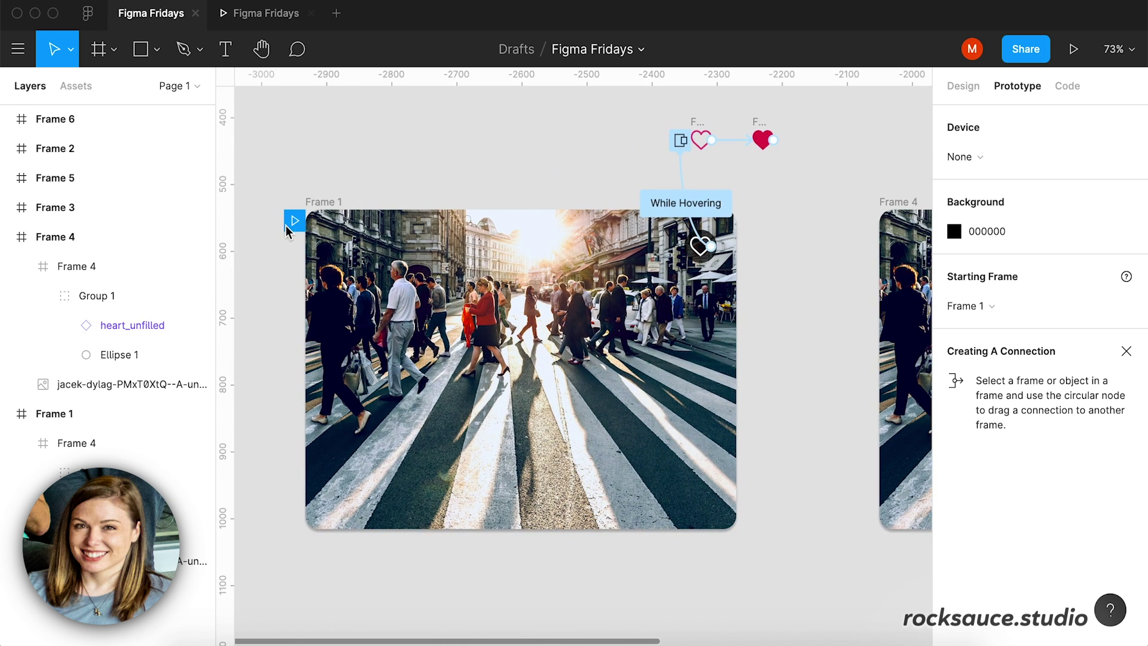
{"action": "left_click", "coordinate": [875, 226]}
{"action": "scroll", "coordinate": [876, 227], "scroll_direction": "right", "scroll_amount": 3}
{"action": "scroll", "coordinate": [875, 226], "scroll_direction": "right", "scroll_amount": 3}
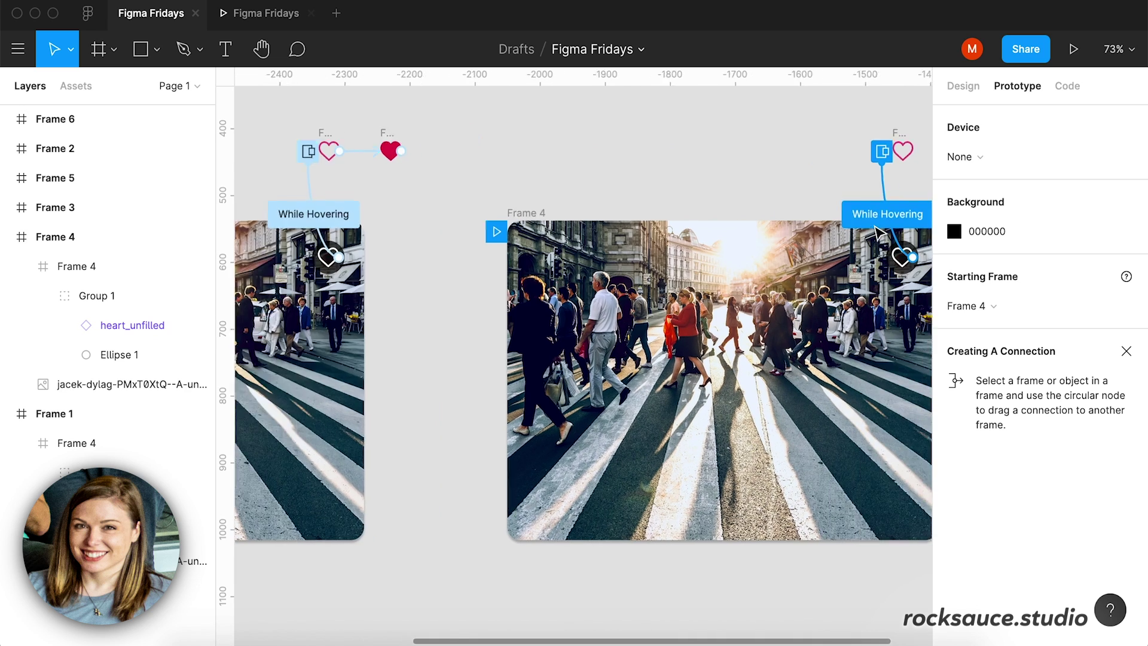
{"action": "scroll", "coordinate": [879, 232], "scroll_direction": "right", "scroll_amount": 3}
{"action": "left_click", "coordinate": [1072, 51]}
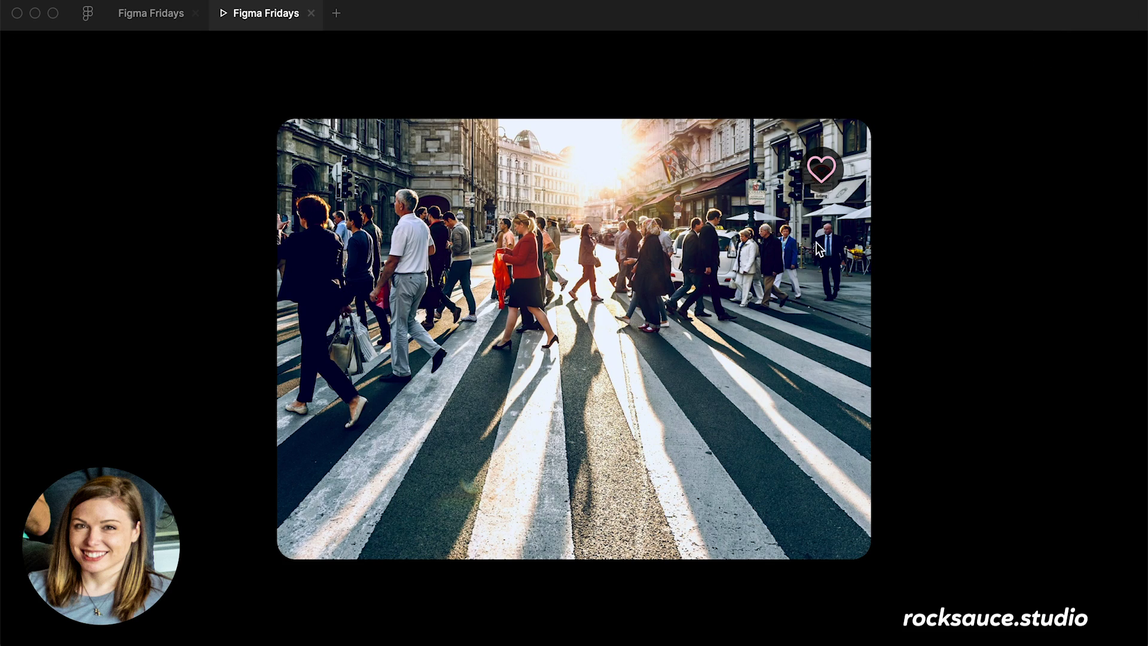
{"action": "left_click", "coordinate": [822, 174]}
{"action": "left_click", "coordinate": [821, 174]}
{"action": "left_click", "coordinate": [137, 19]}
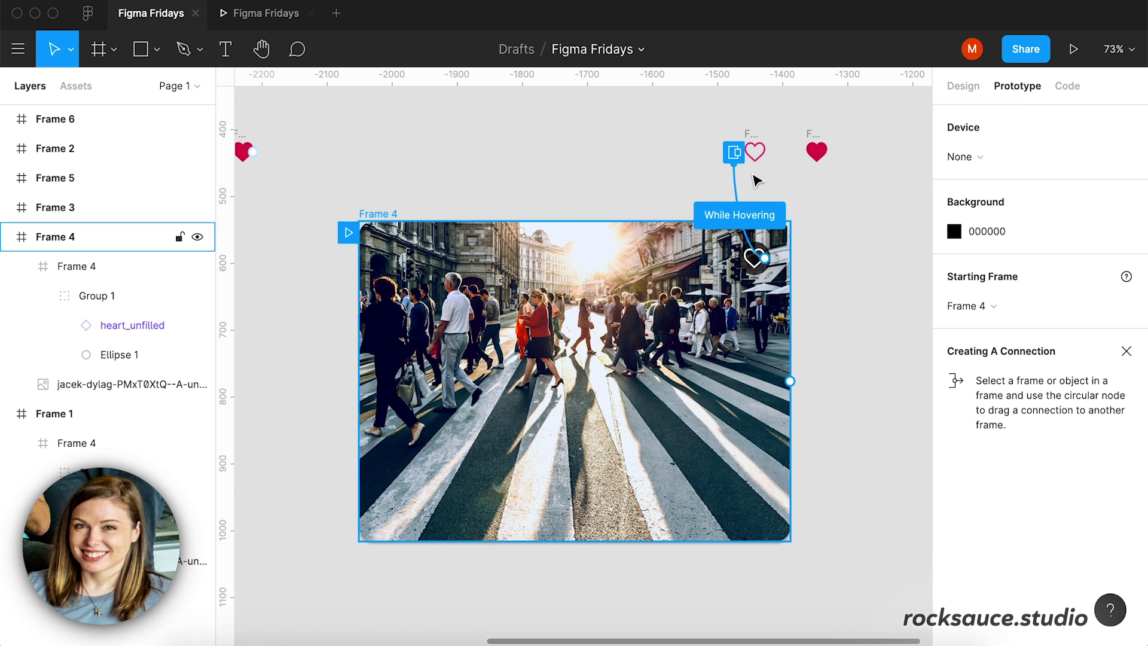
{"action": "scroll", "coordinate": [773, 192], "scroll_direction": "up", "scroll_amount": 3}
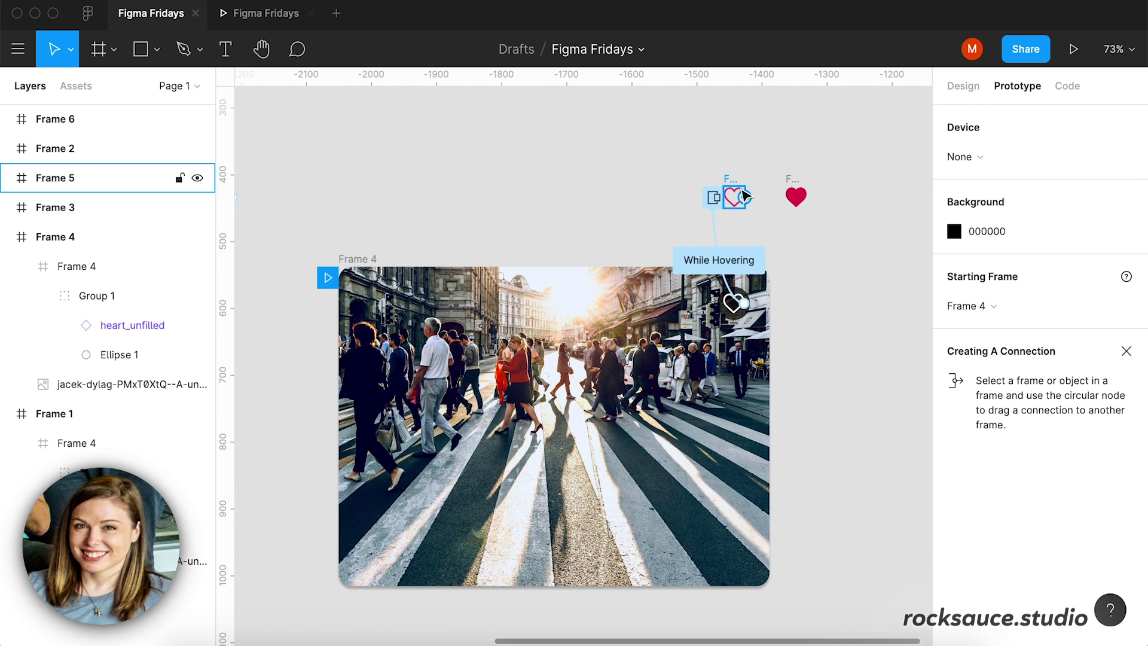
{"action": "key", "text": "plus"}
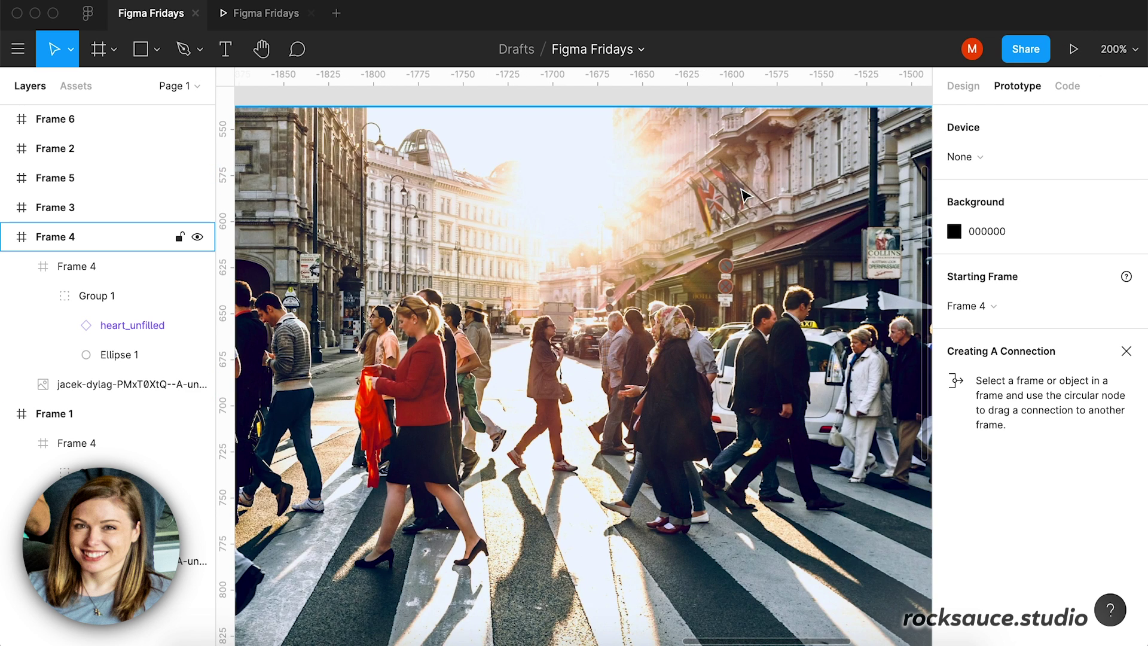
{"action": "scroll", "coordinate": [743, 195], "scroll_direction": "up", "scroll_amount": 5}
{"action": "scroll", "coordinate": [743, 192], "scroll_direction": "right", "scroll_amount": 5}
{"action": "scroll", "coordinate": [744, 192], "scroll_direction": "right", "scroll_amount": 2}
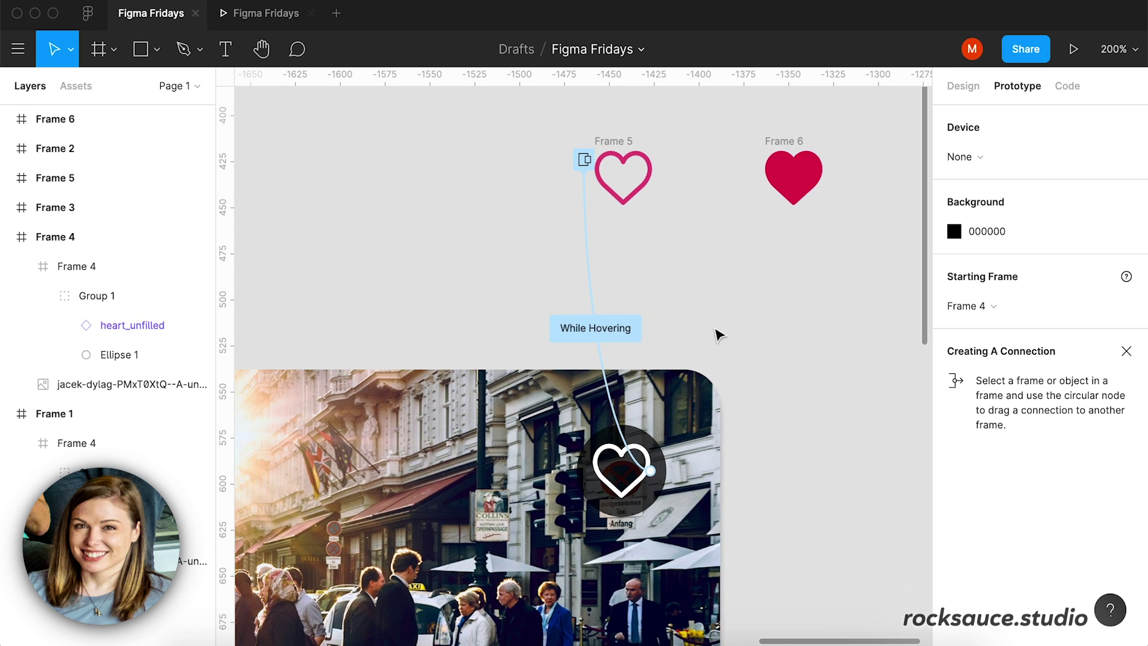
{"action": "left_click", "coordinate": [653, 477], "text": "super"}
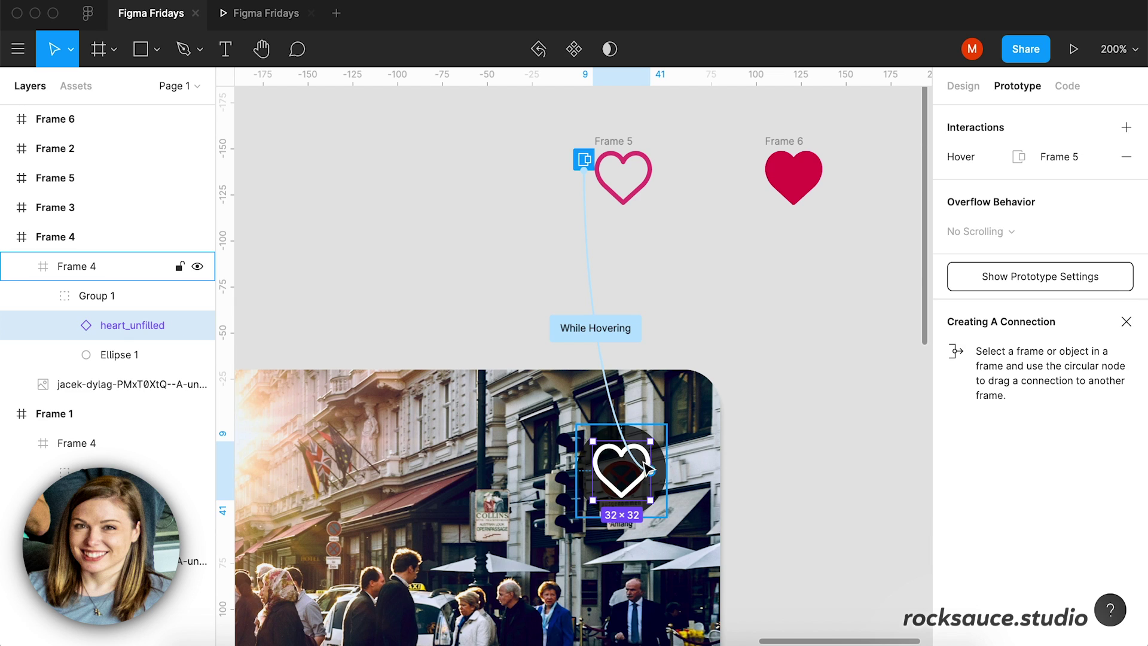
{"action": "left_click", "coordinate": [631, 166]}
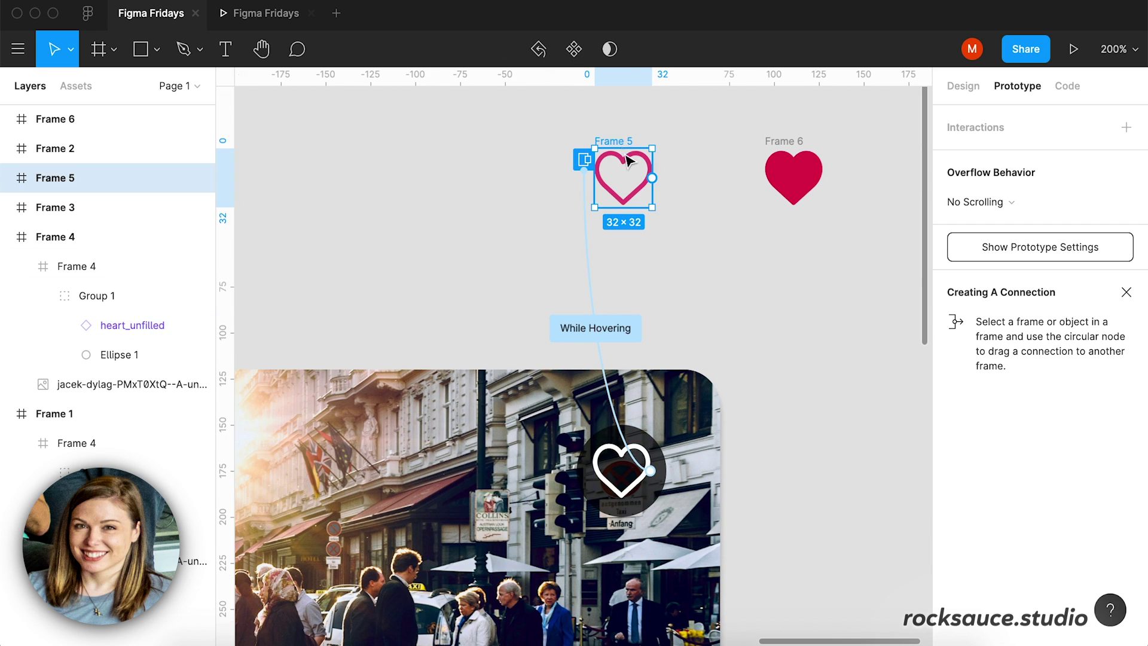
{"action": "scroll", "coordinate": [633, 197], "scroll_direction": "up", "scroll_amount": 2}
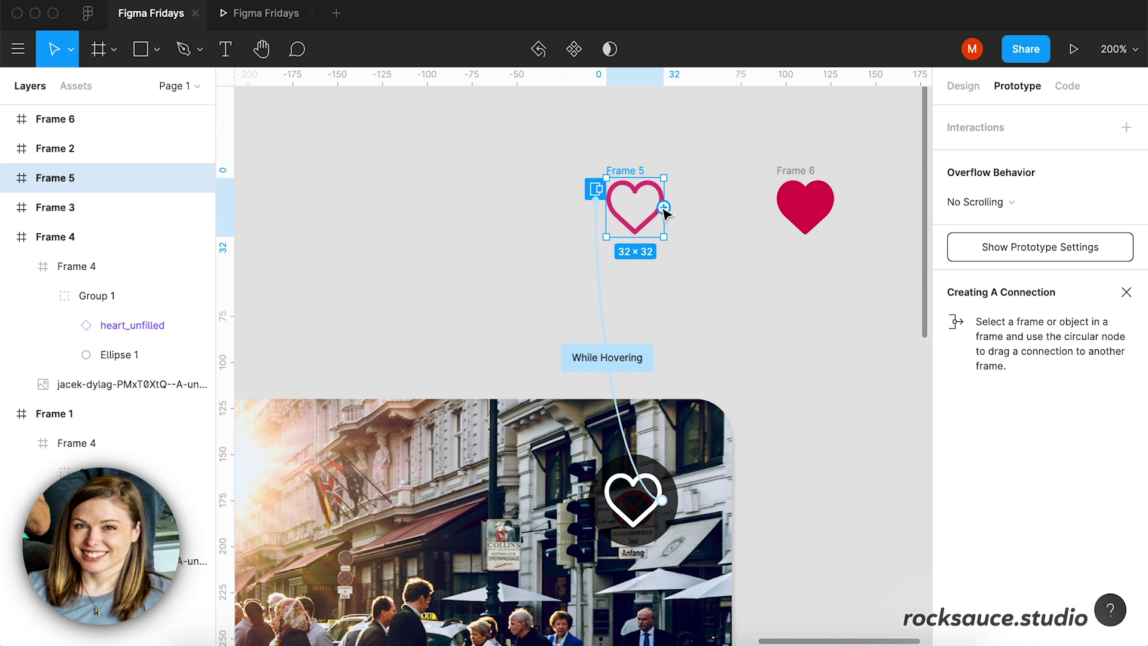
{"action": "left_click_drag", "start_coordinate": [664, 208], "coordinate": [804, 206]}
{"action": "scroll", "coordinate": [650, 243], "scroll_direction": "right", "scroll_amount": 3}
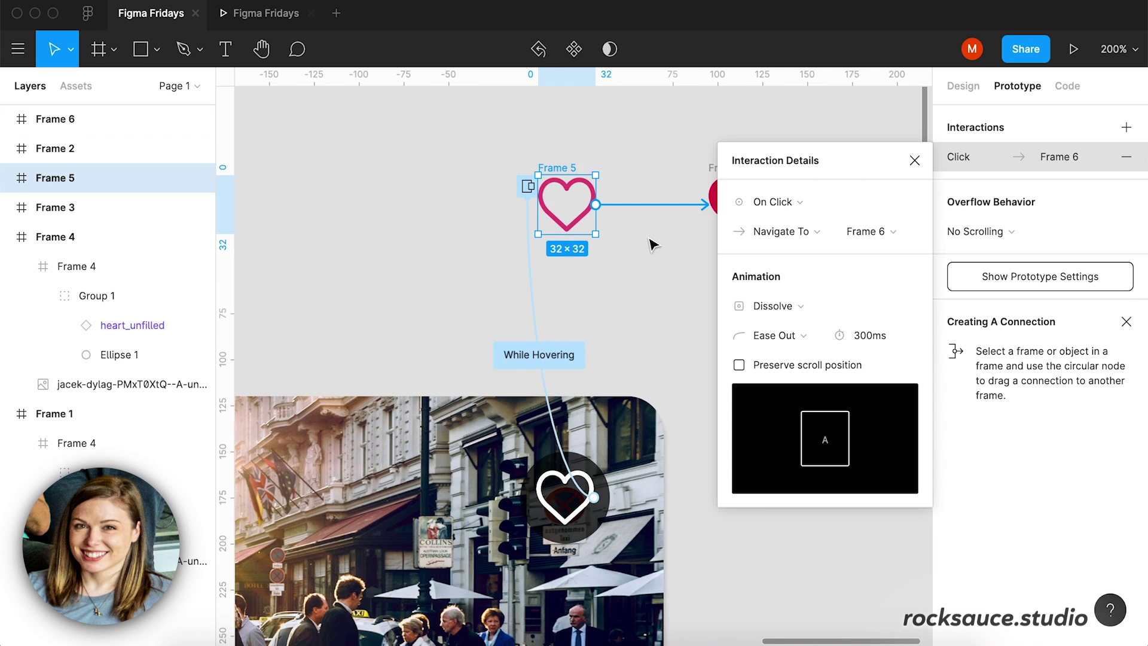
{"action": "scroll", "coordinate": [650, 243], "scroll_direction": "right", "scroll_amount": 1}
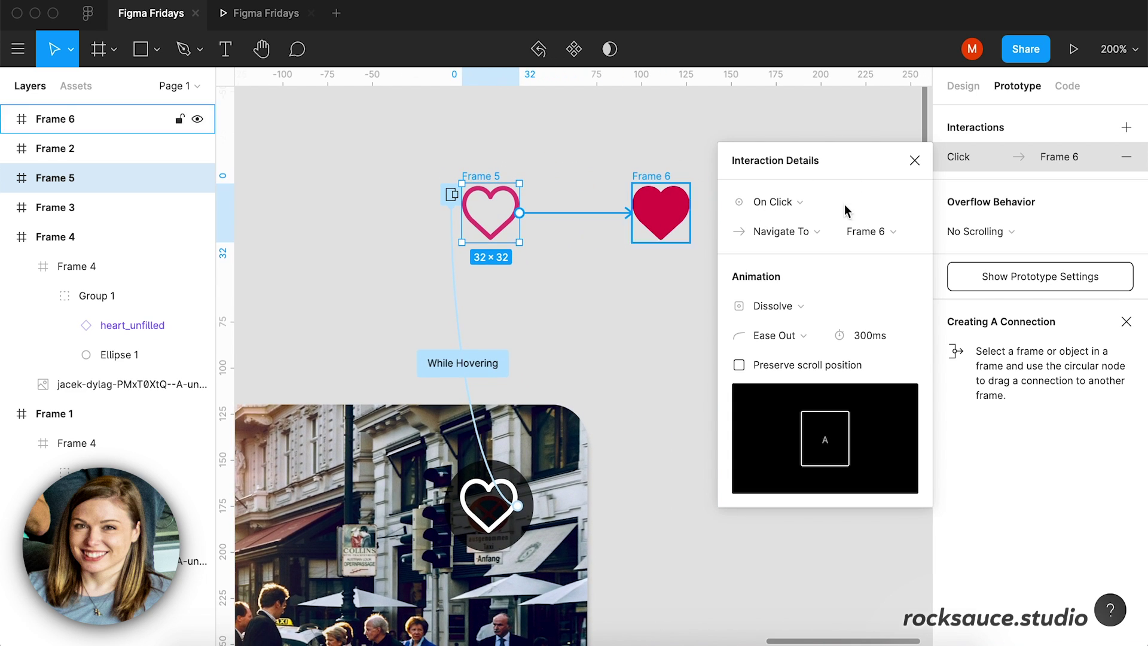
Keep Frame 5's On Click trigger, set Swap With Frame 6 and Instant animation.
{"action": "left_click", "coordinate": [783, 204]}
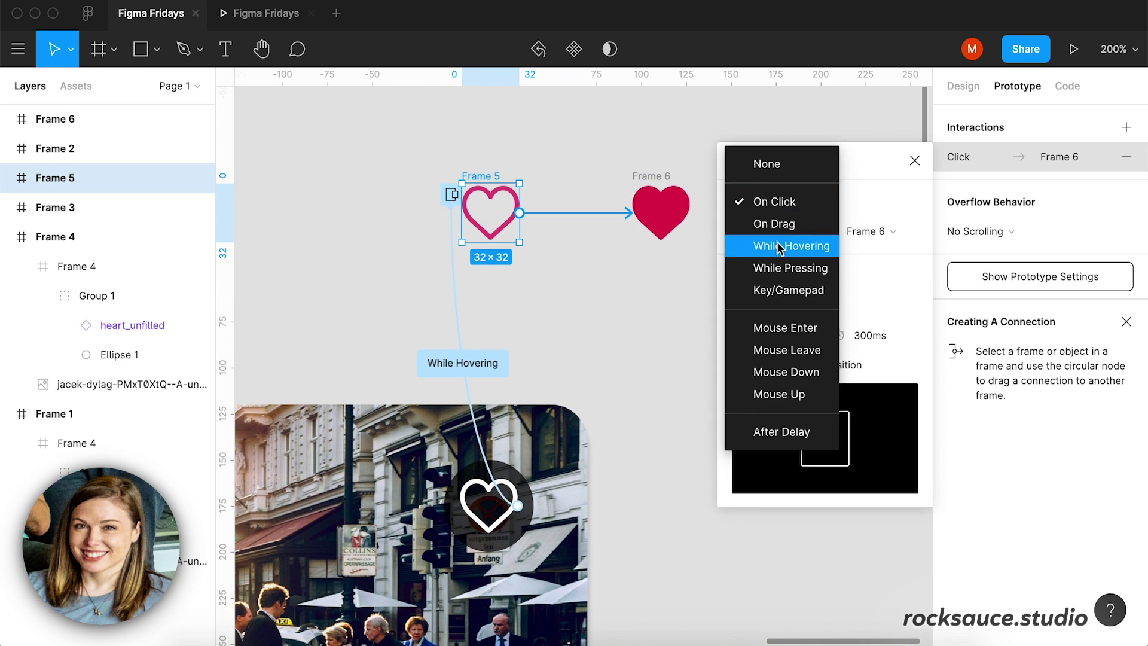
{"action": "left_click", "coordinate": [774, 209]}
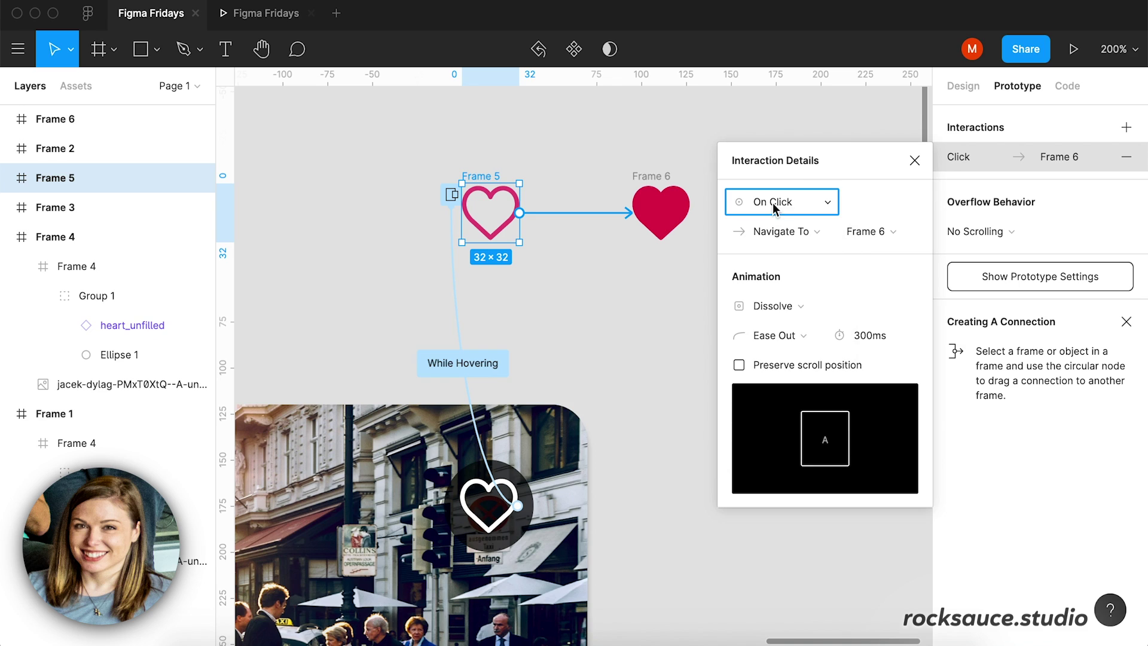
{"action": "left_click", "coordinate": [798, 234]}
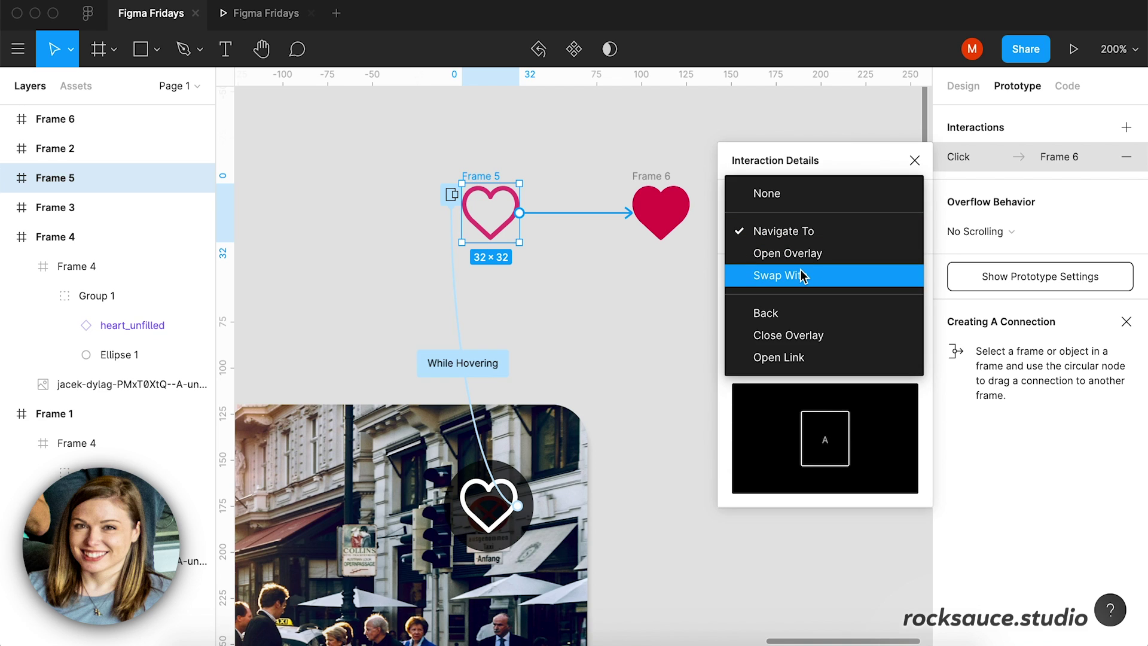
{"action": "left_click", "coordinate": [782, 278]}
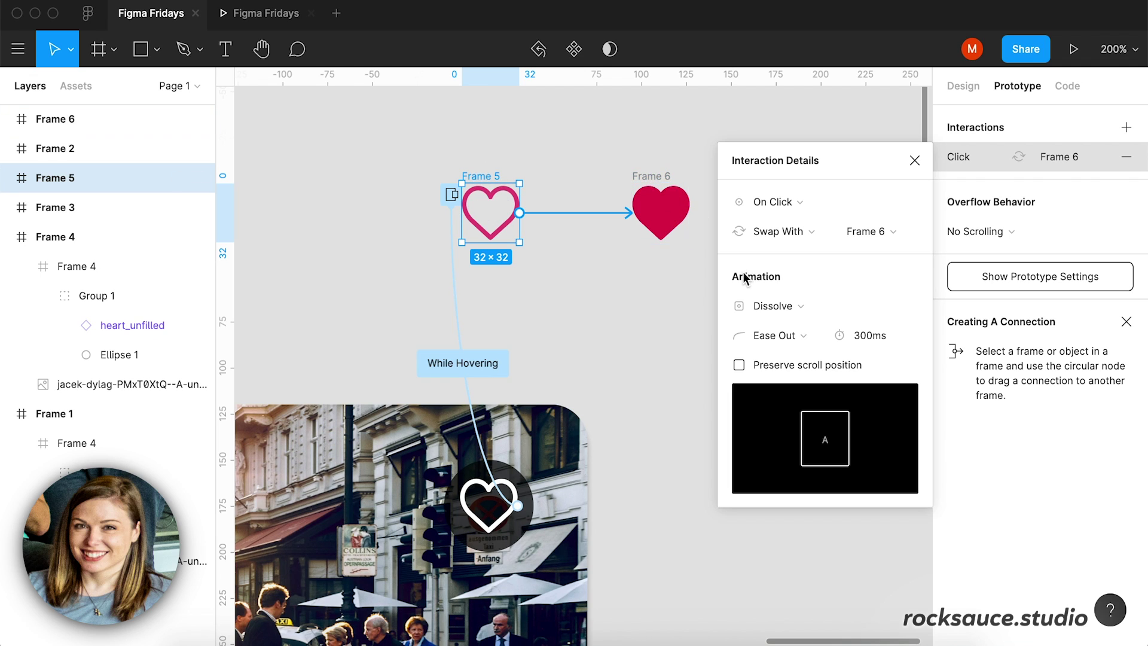
{"action": "left_click", "coordinate": [778, 309]}
{"action": "left_click", "coordinate": [782, 286]}
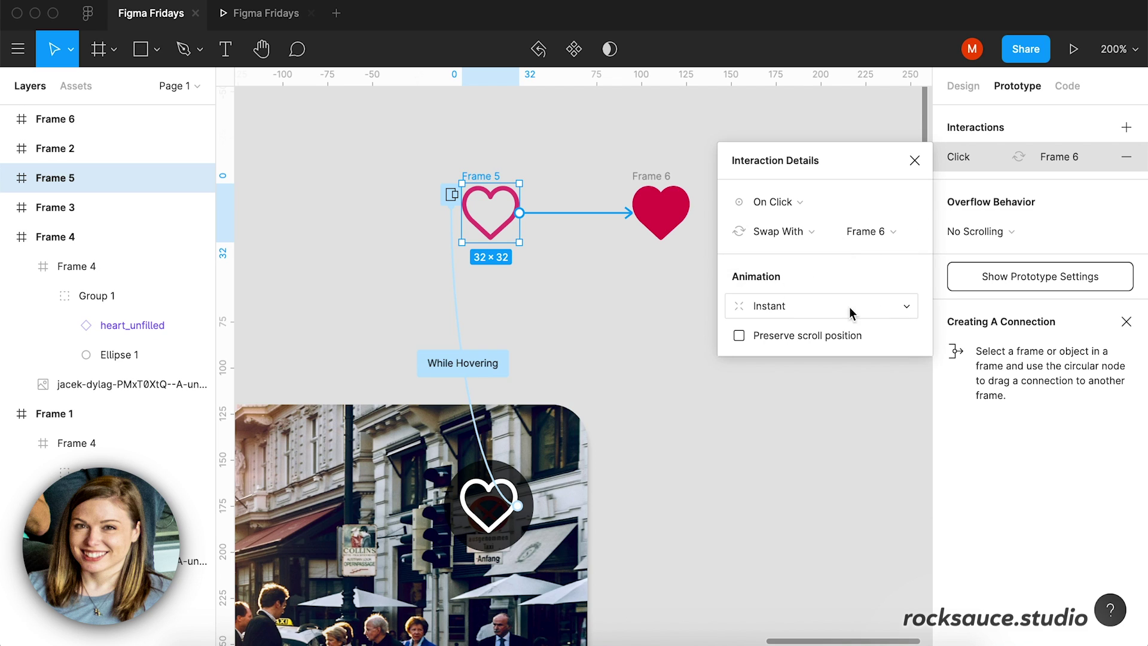
{"action": "left_click", "coordinate": [914, 160]}
{"action": "scroll", "coordinate": [598, 218], "scroll_direction": "left", "scroll_amount": 3}
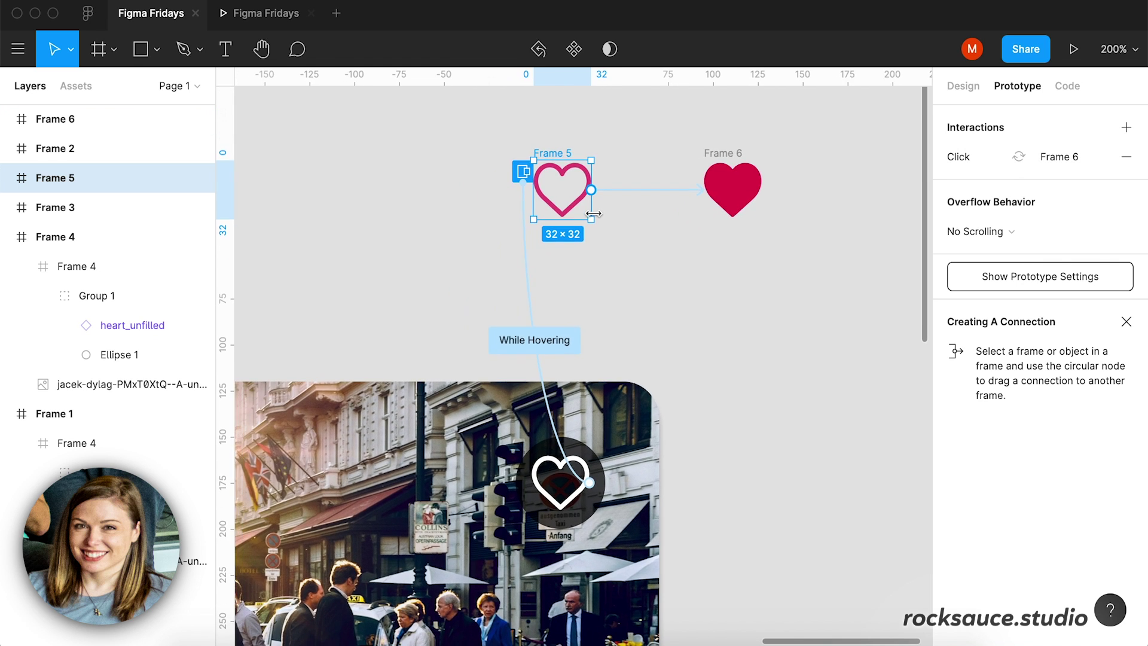
{"action": "left_click", "coordinate": [1076, 51]}
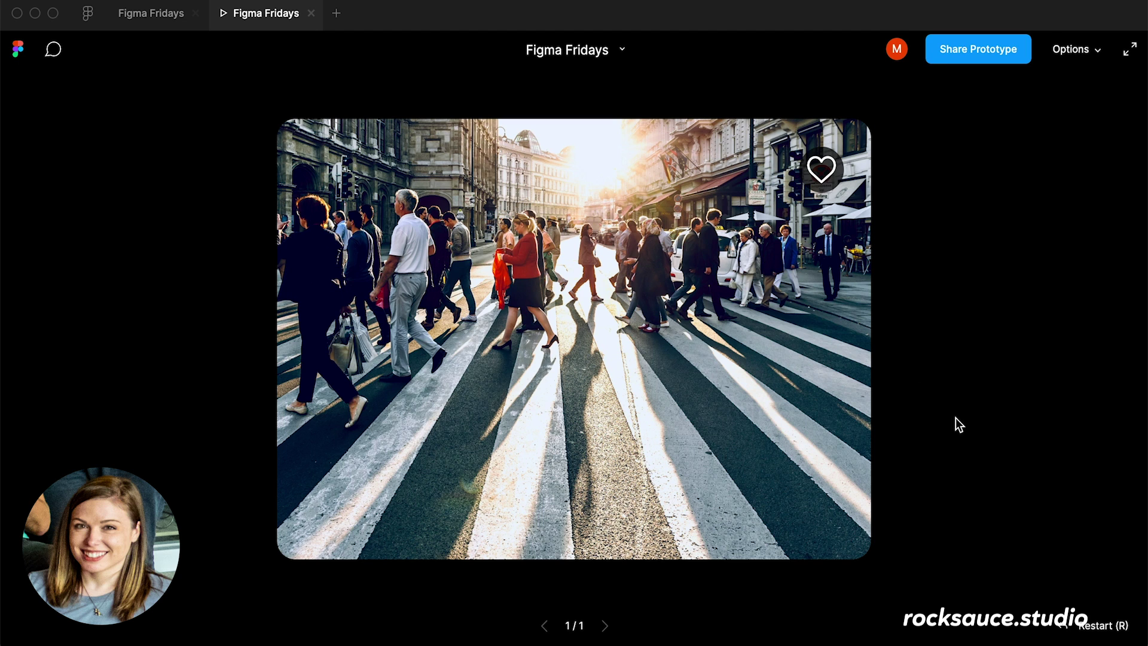
{"action": "left_click", "coordinate": [822, 177]}
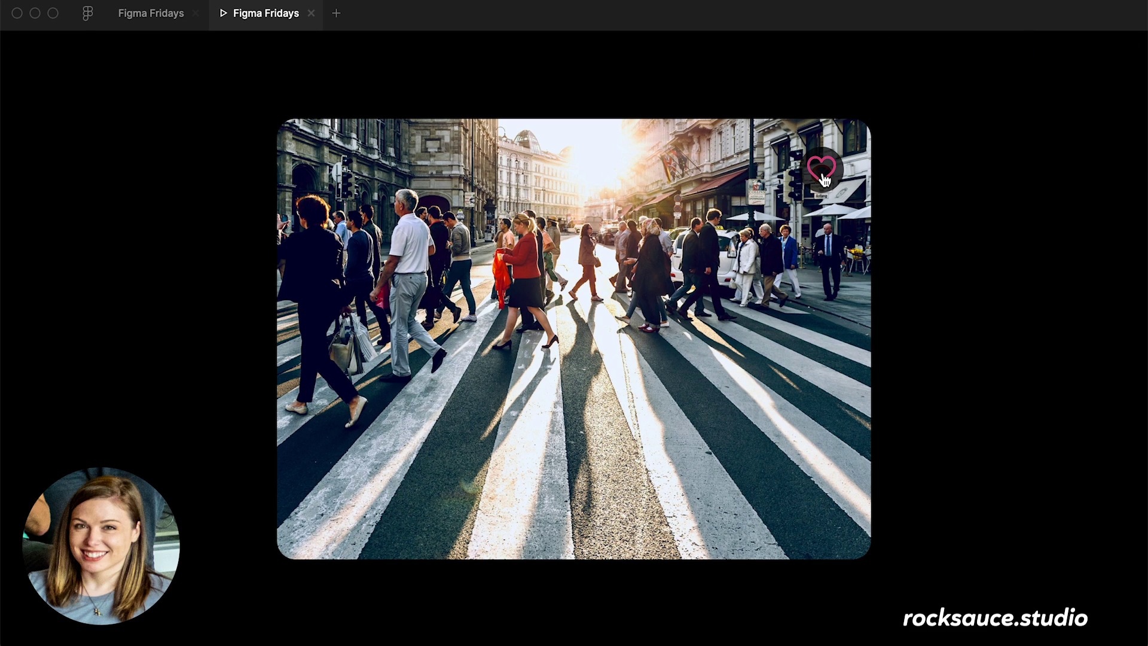
{"action": "left_click", "coordinate": [822, 176]}
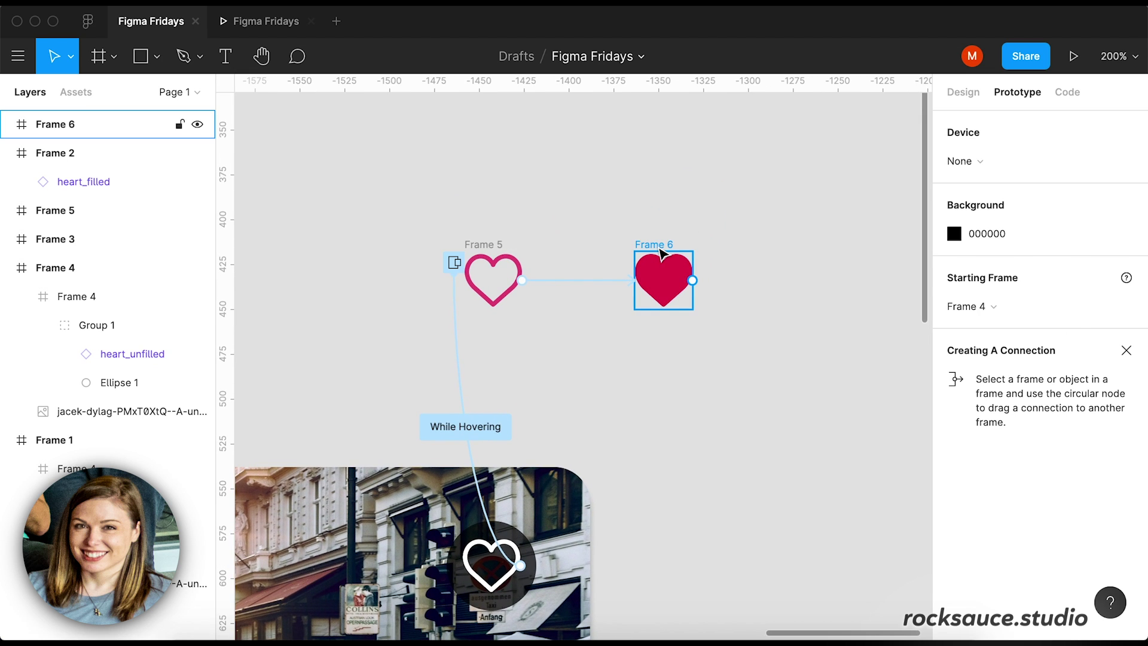
Add a new Frame 6 interaction whose action is Close Overlay.
{"action": "left_click", "coordinate": [657, 256]}
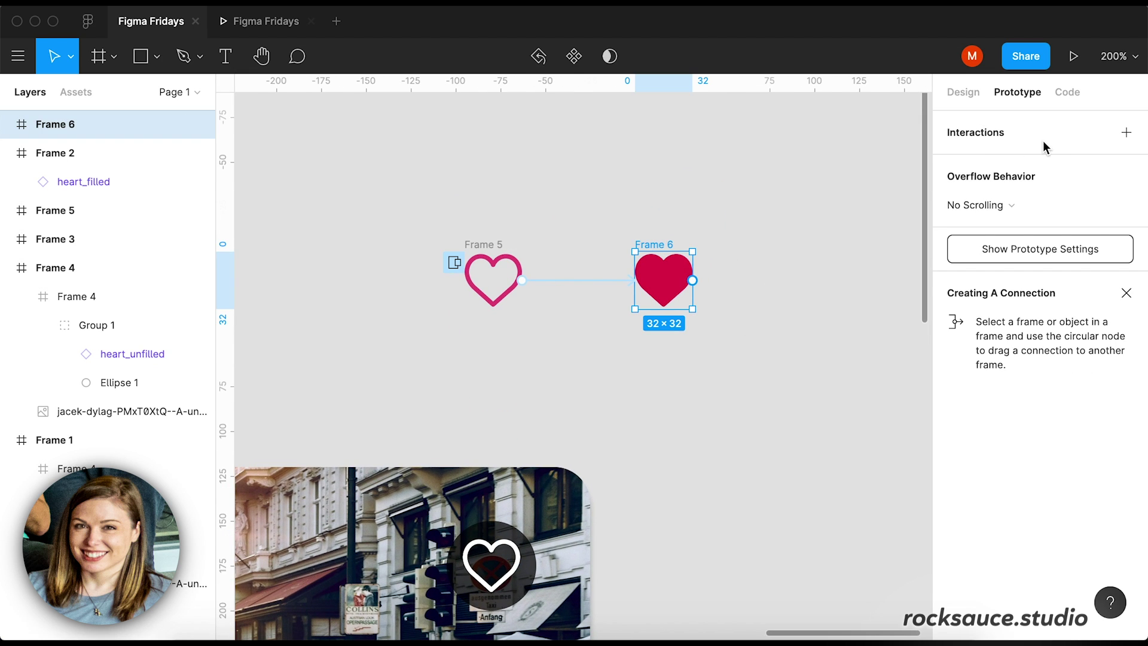
{"action": "left_click", "coordinate": [1126, 133]}
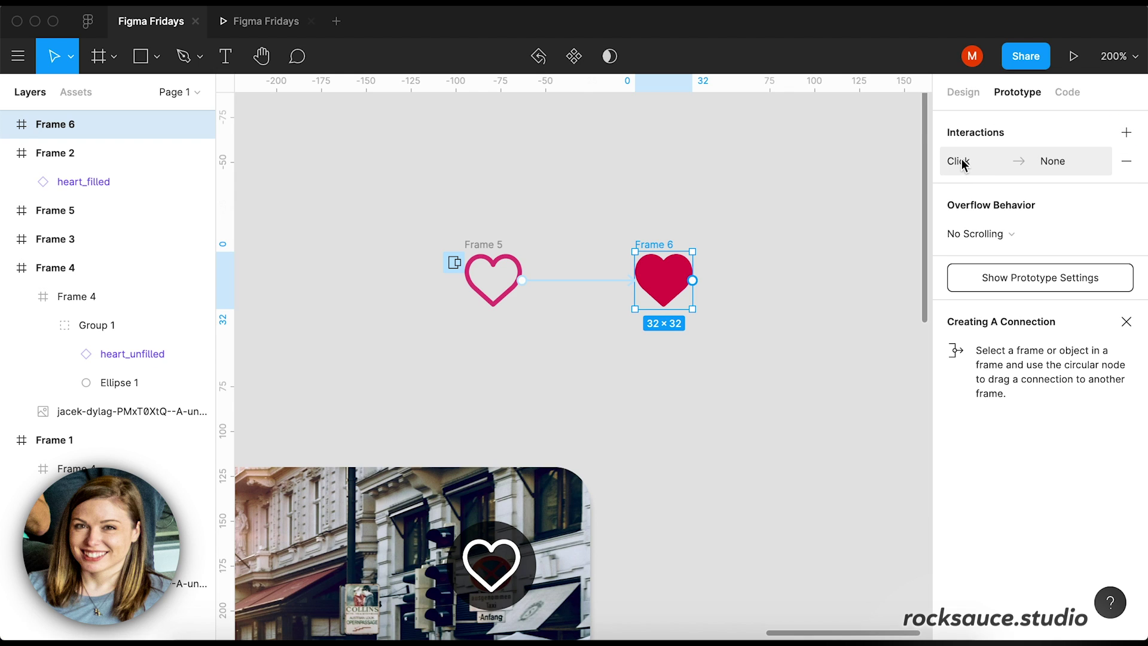
{"action": "left_click", "coordinate": [1054, 168]}
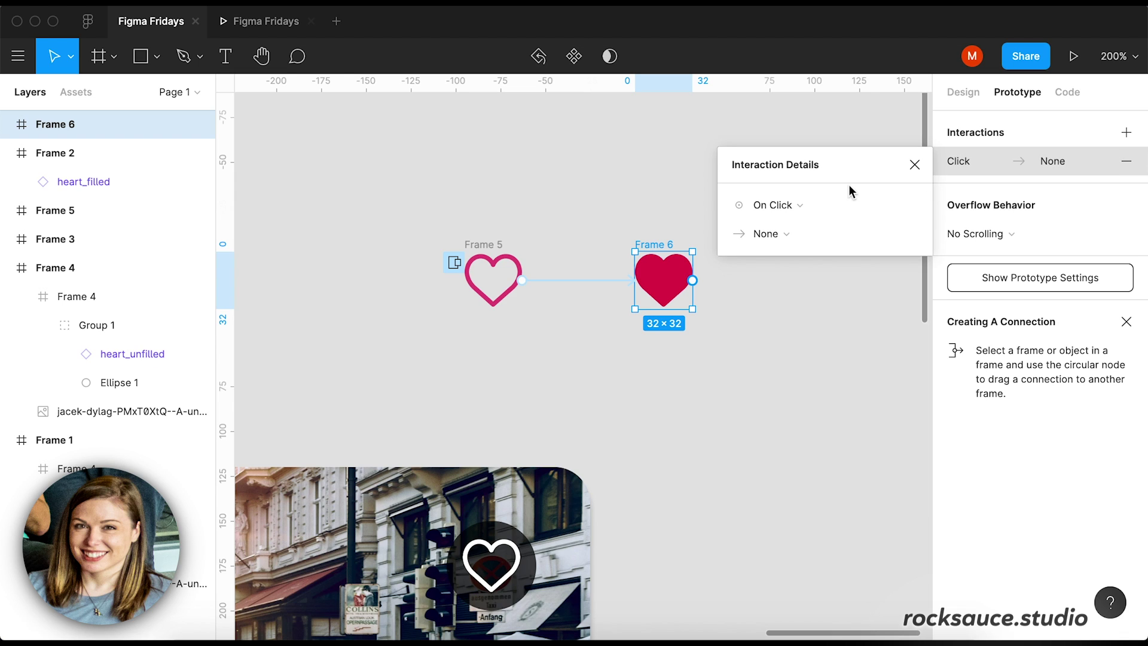
{"action": "left_click", "coordinate": [769, 233]}
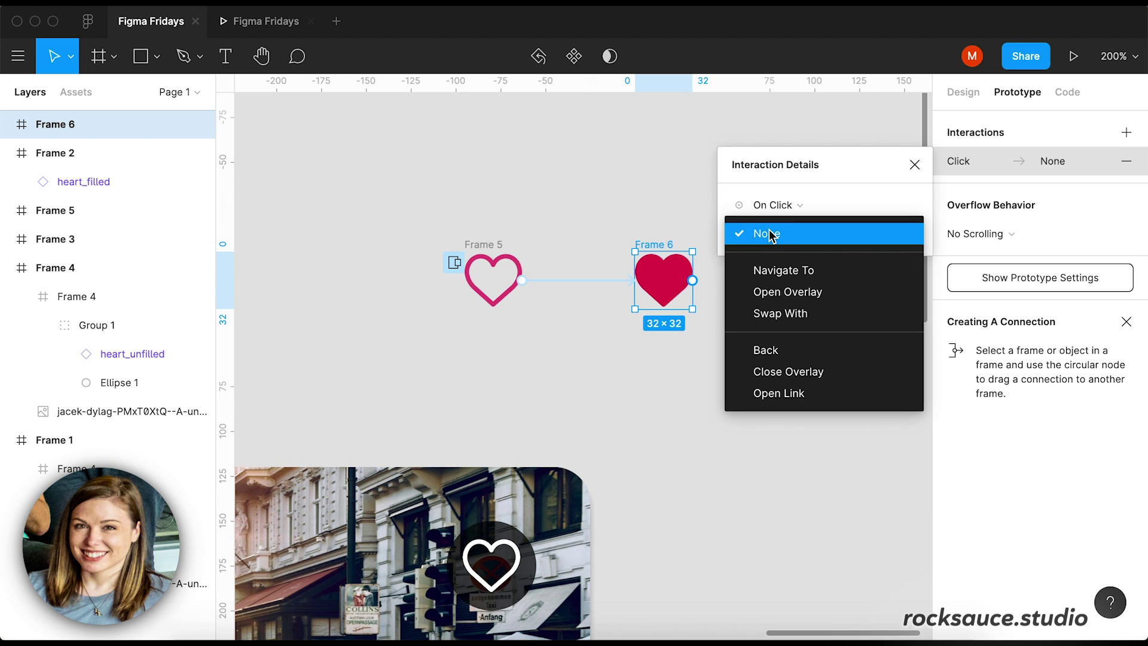
{"action": "left_click", "coordinate": [805, 375]}
{"action": "left_click", "coordinate": [795, 400]}
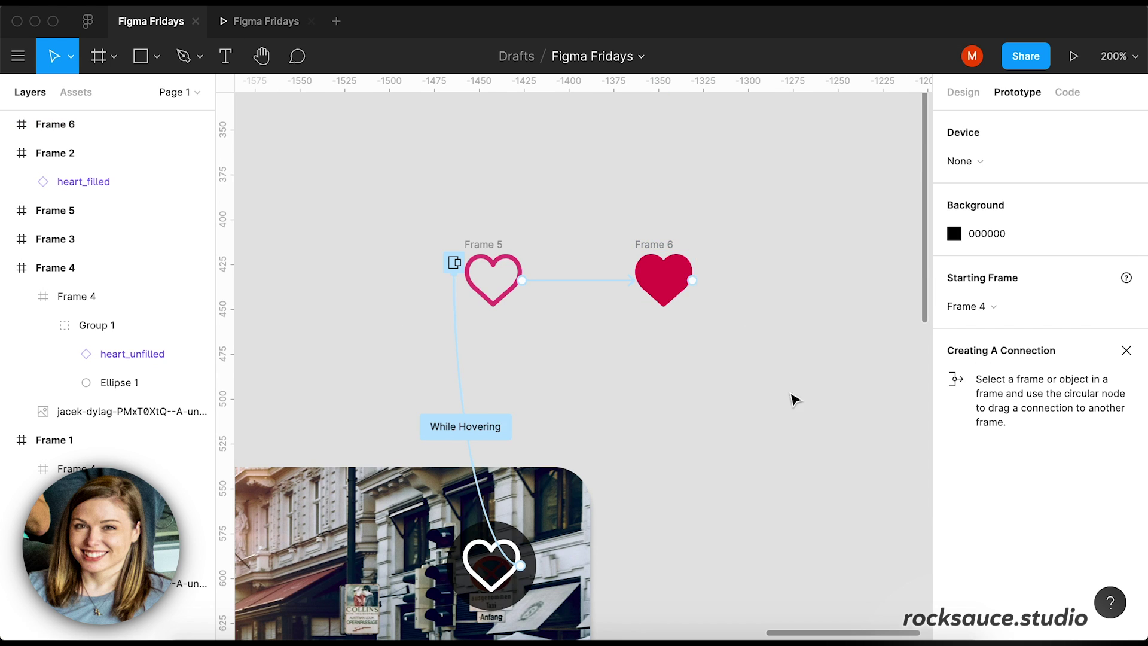
Clear the selection, then reselect the photo card's heart and Frame 6.
{"action": "left_click", "coordinate": [408, 135]}
{"action": "scroll", "coordinate": [655, 451], "scroll_direction": "left", "scroll_amount": 4}
{"action": "scroll", "coordinate": [656, 451], "scroll_direction": "down", "scroll_amount": 3}
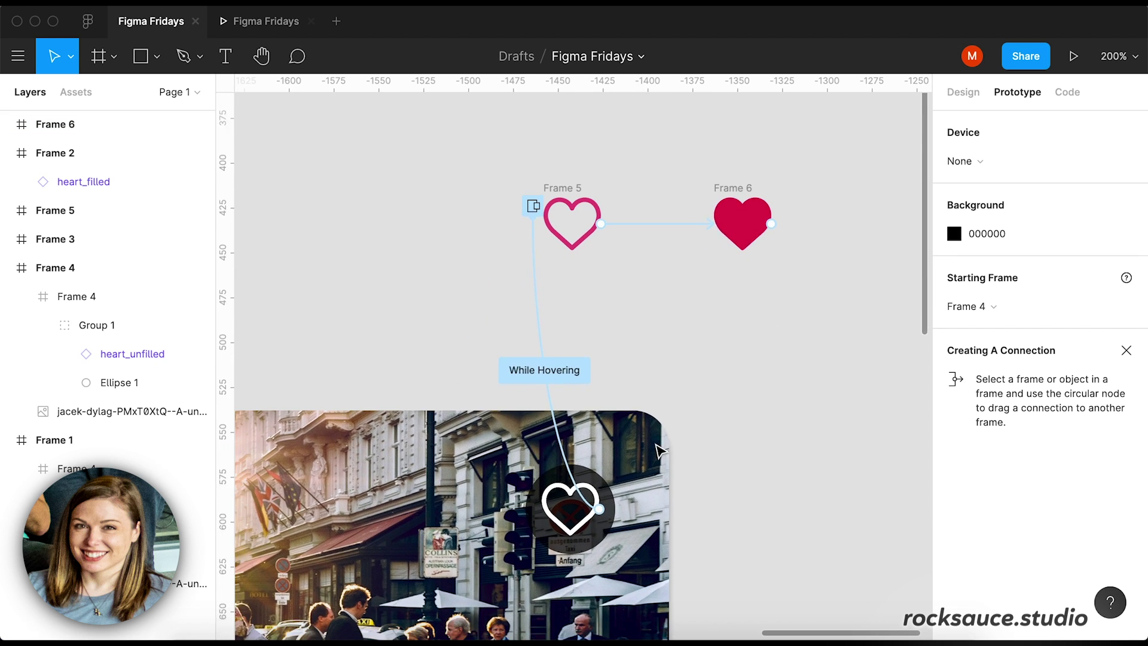
{"action": "scroll", "coordinate": [655, 451], "scroll_direction": "down", "scroll_amount": 3}
{"action": "scroll", "coordinate": [656, 451], "scroll_direction": "left", "scroll_amount": 2}
{"action": "left_click", "coordinate": [583, 480]}
{"action": "left_click", "coordinate": [708, 327]}
{"action": "left_click", "coordinate": [767, 171]}
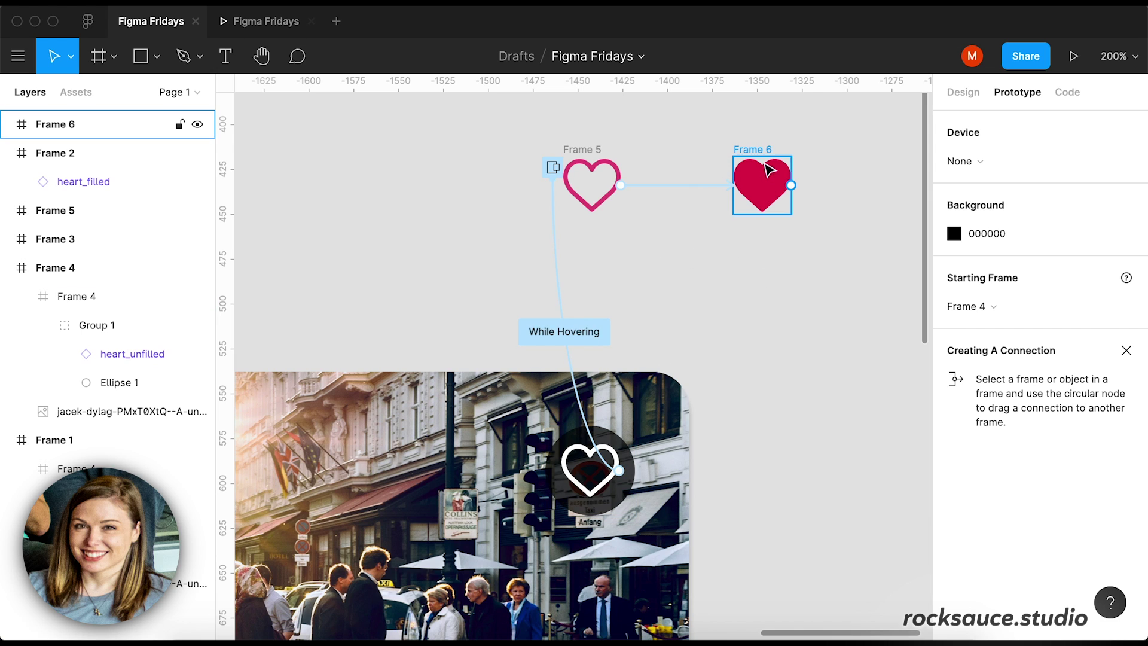
Preview the prototype, clicking the heart to fill it red, then close the overlay.
{"action": "left_click", "coordinate": [267, 20]}
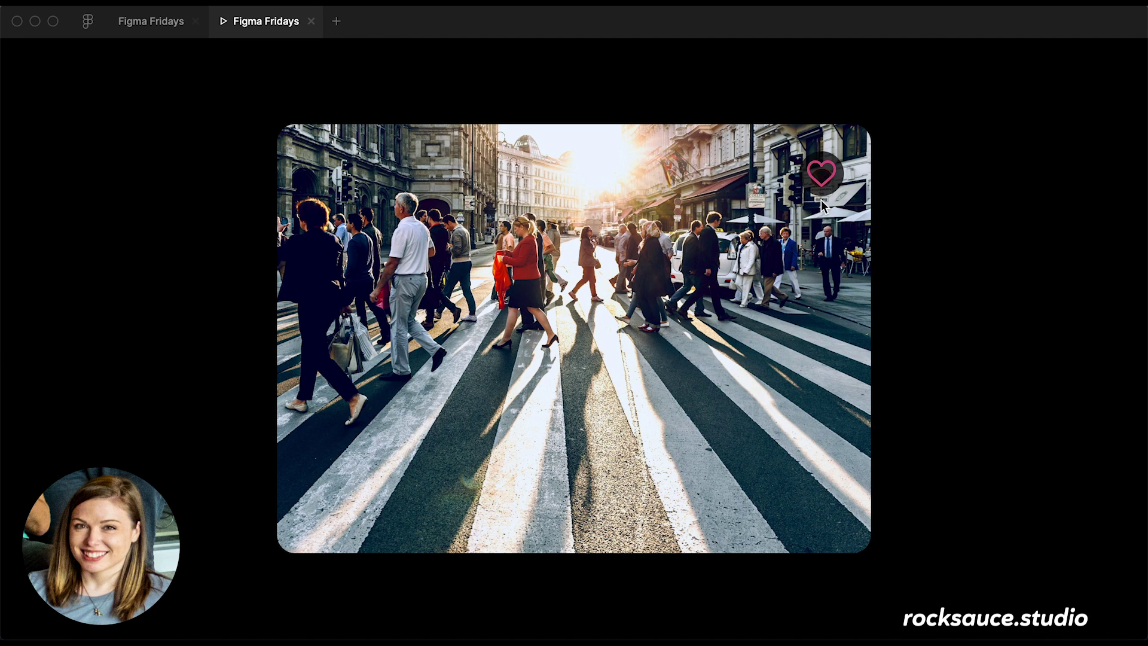
{"action": "left_click", "coordinate": [821, 179]}
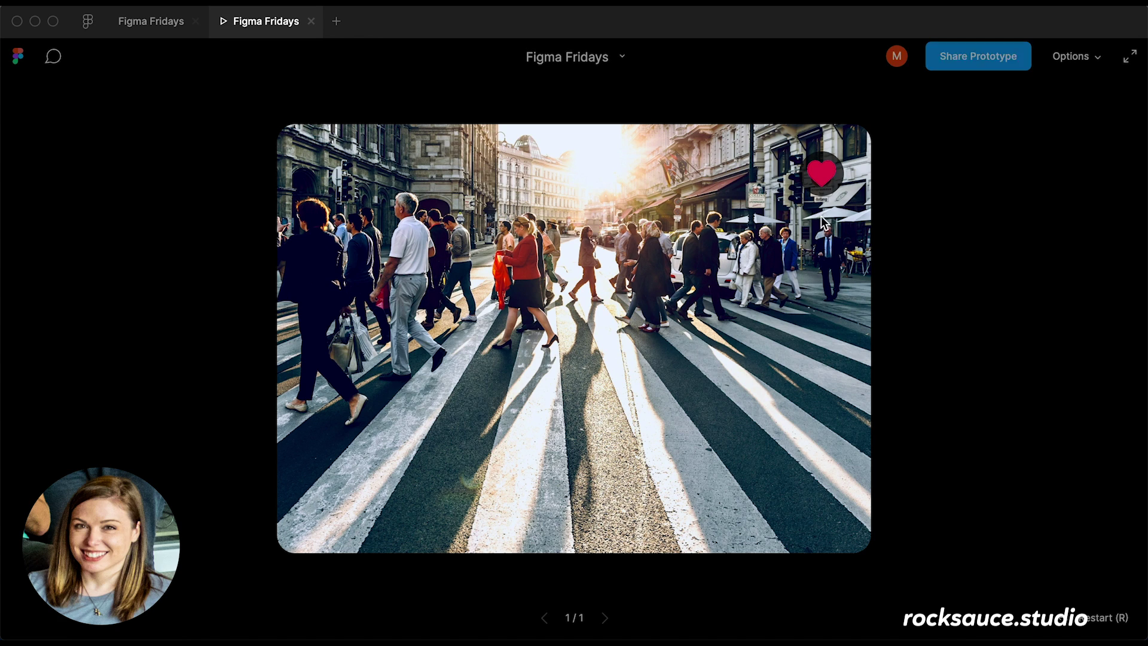
{"action": "left_click", "coordinate": [823, 180]}
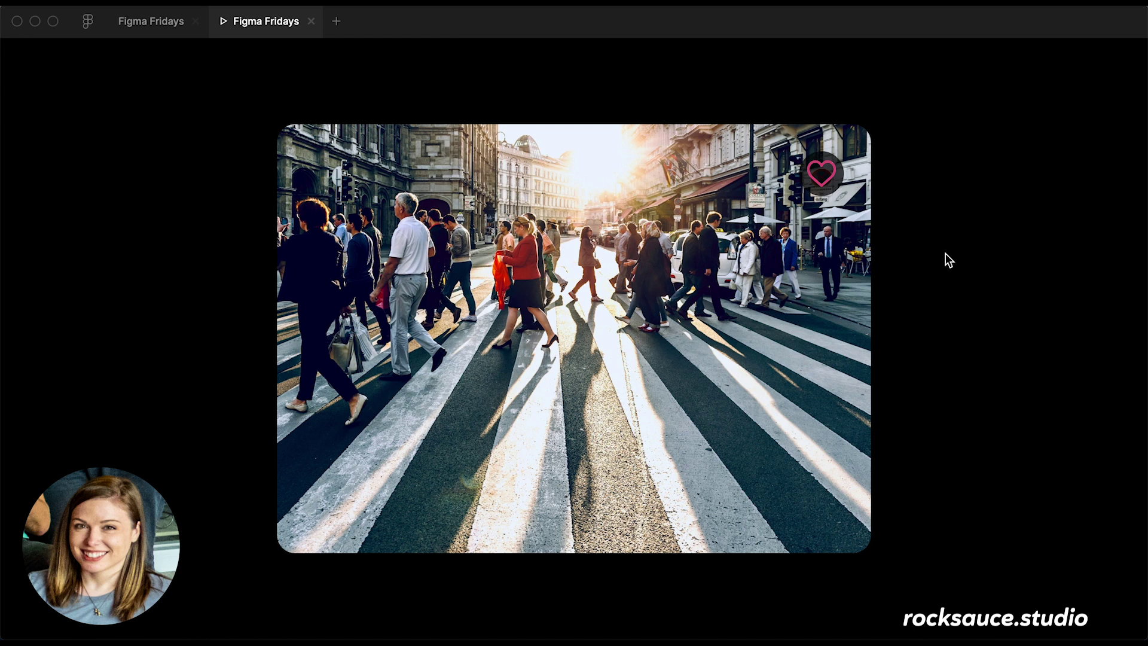